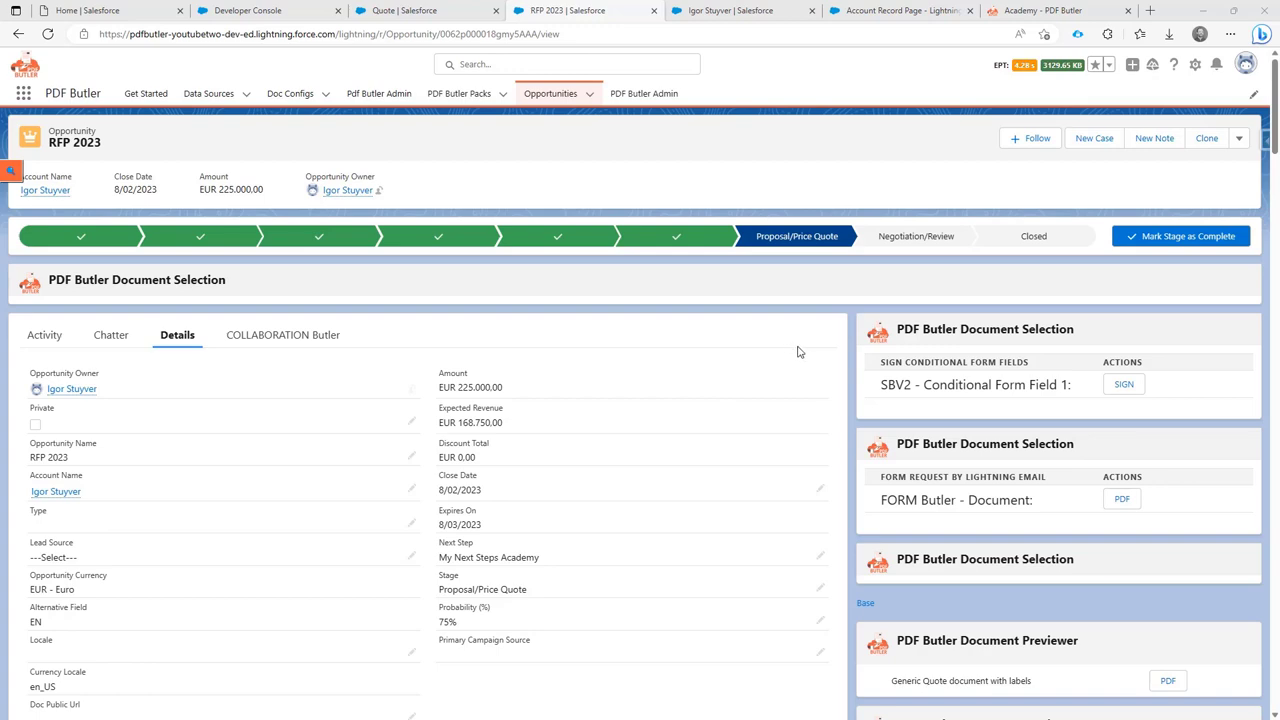
- Open the opportunity's GenWatt Diesel 1000kW and GenWatt Diesel 10kW line items in separate new browser tabs
scroll(800, 352, down, 15)
scroll(822, 364, down, 10)
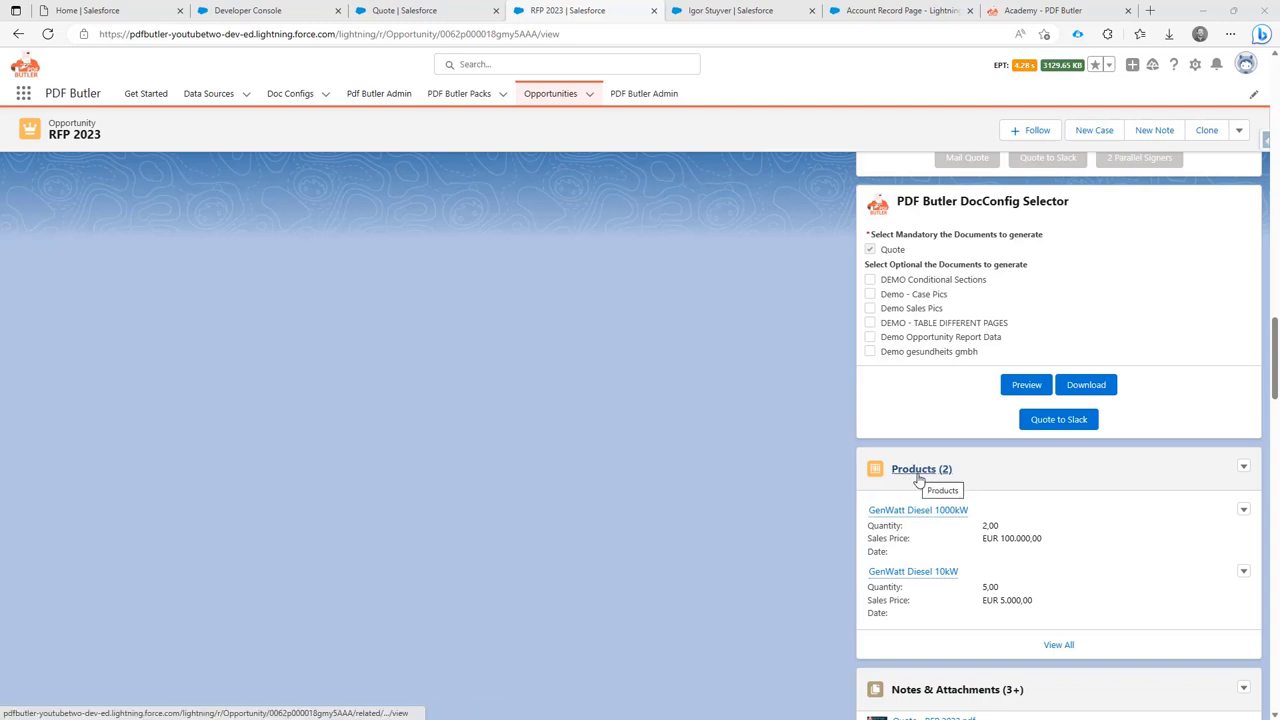
mouse_move(936, 522)
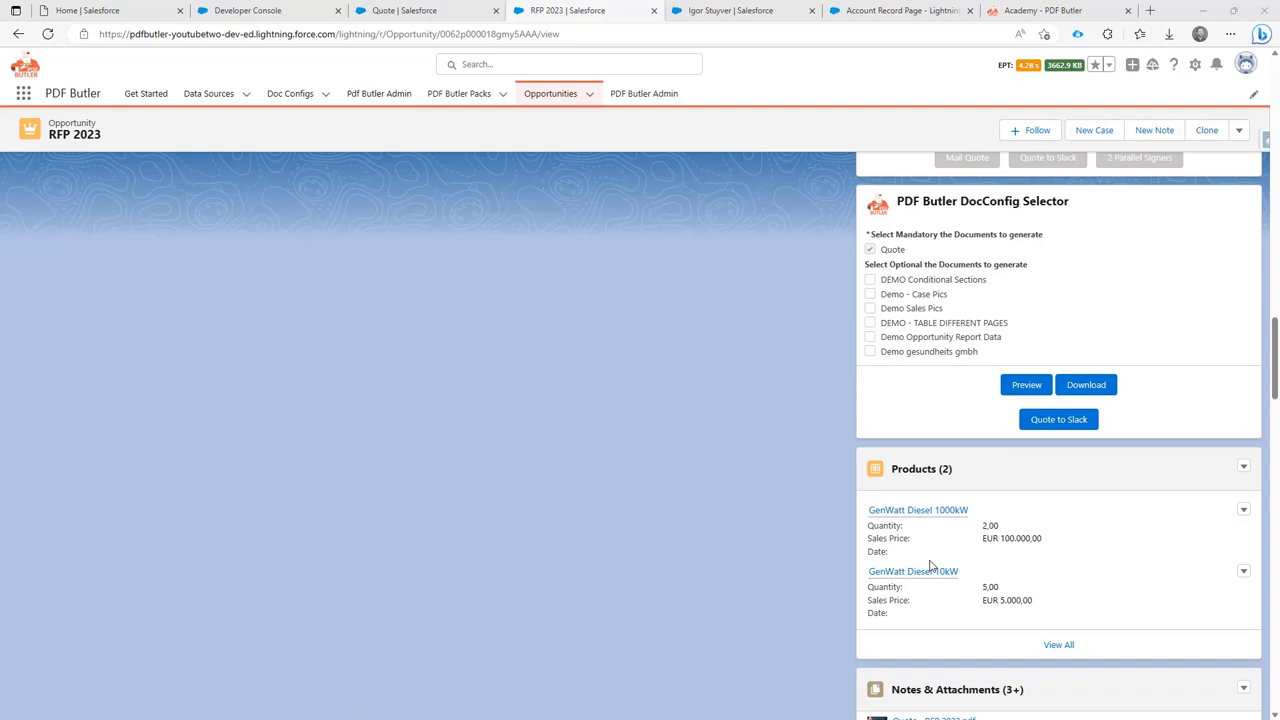
mouse_move(937, 578)
right_click(925, 512)
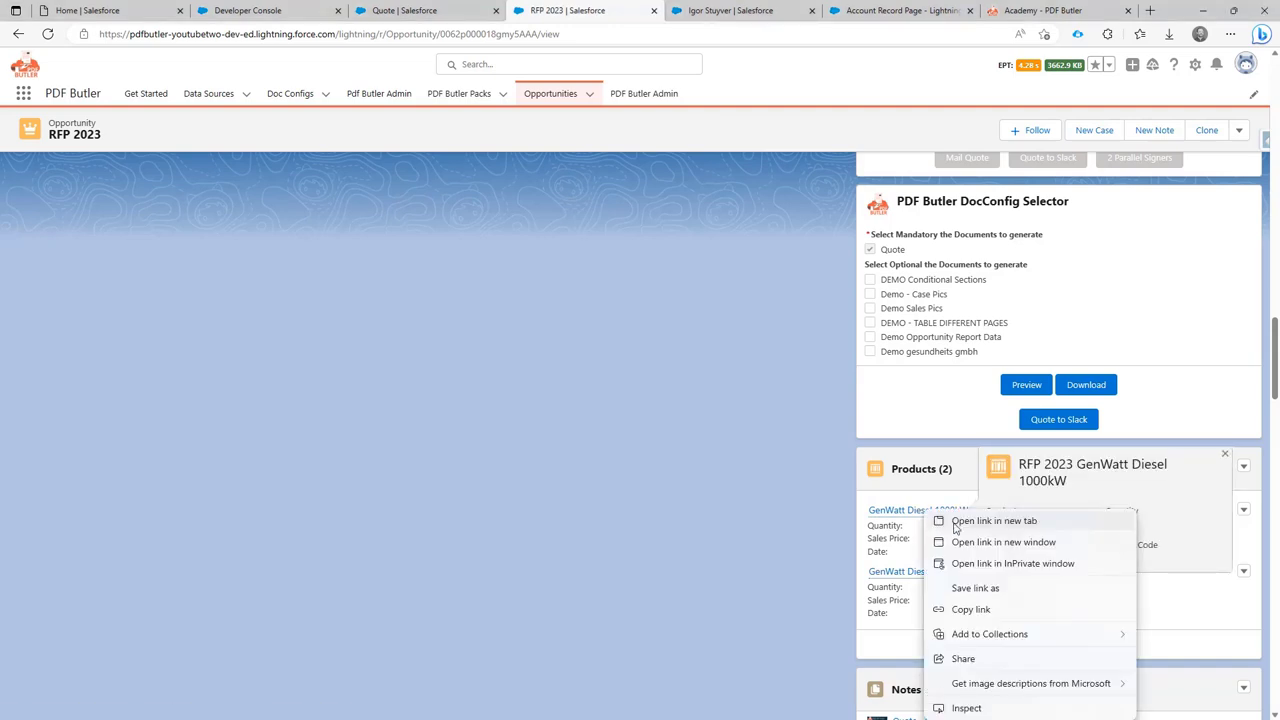
click(955, 522)
right_click(920, 572)
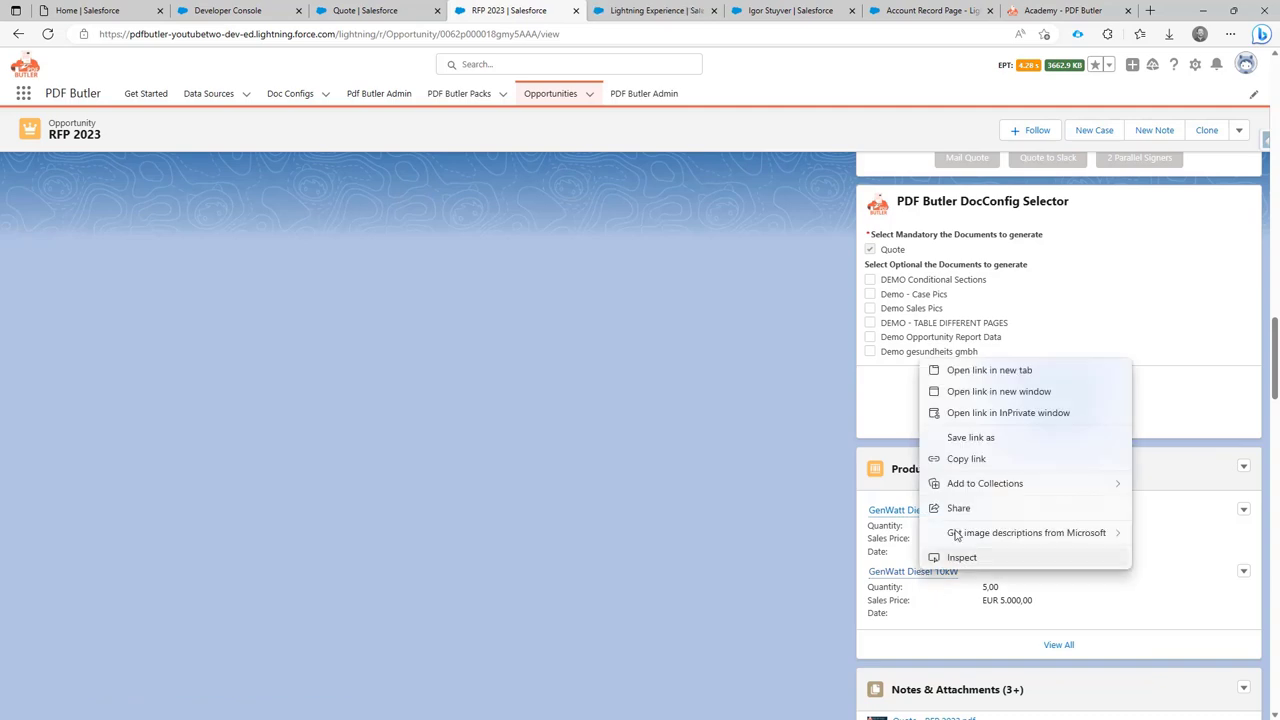
click(962, 371)
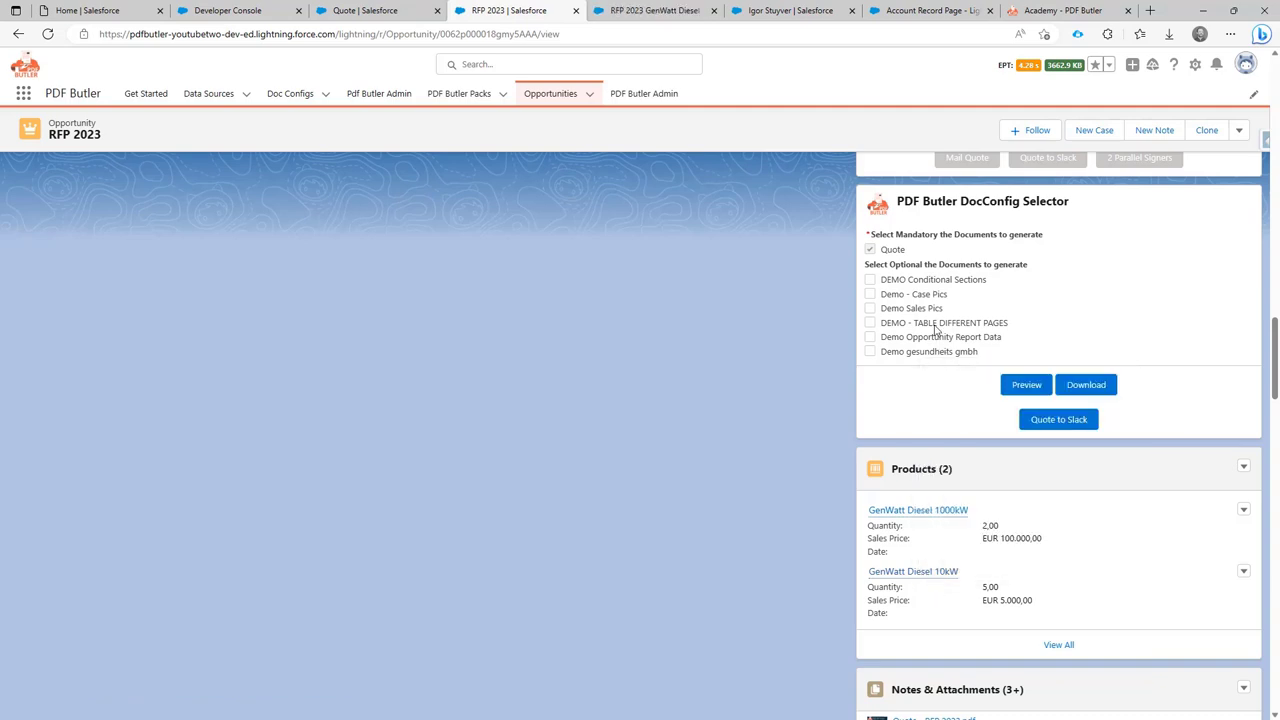
- Open the GenWatt Diesel 1000kW product record from its opportunity line item and check its linked Doc Config
click(590, 10)
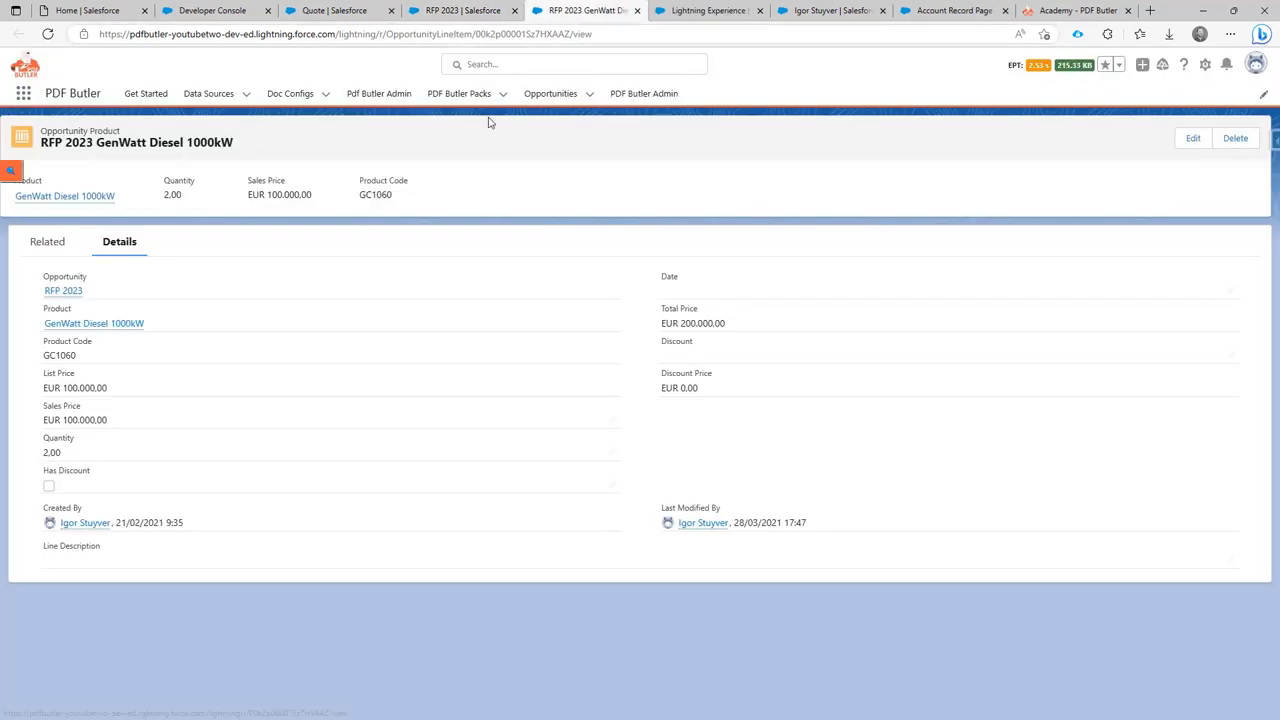
click(52, 328)
mouse_move(63, 419)
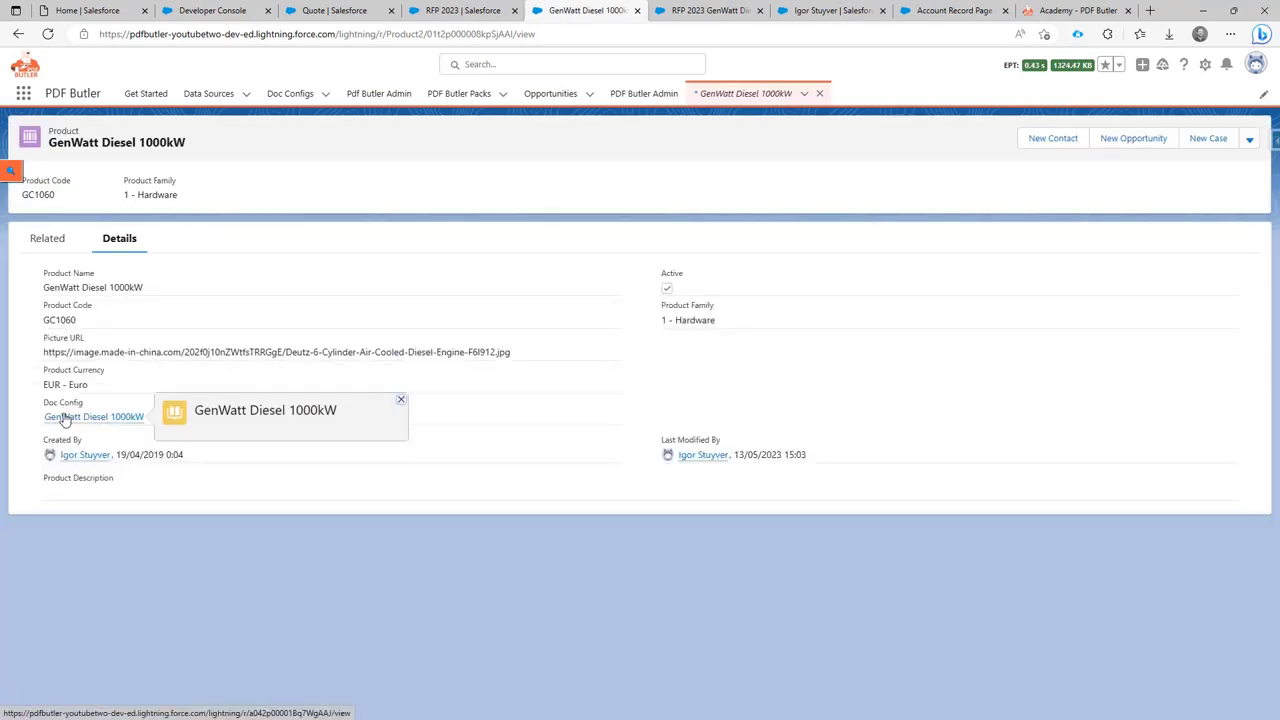
- Open the GenWatt Diesel 10kW product's Doc Config from its opportunity line item and check the record type
click(705, 10)
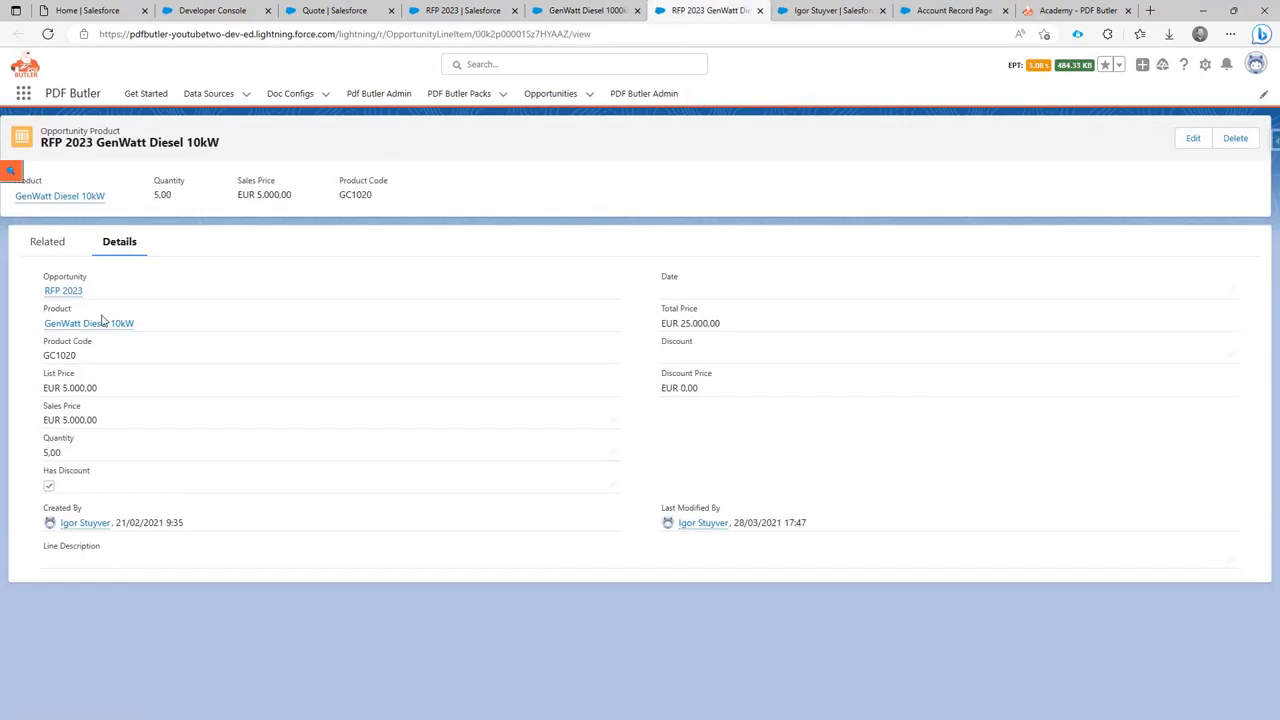
click(89, 324)
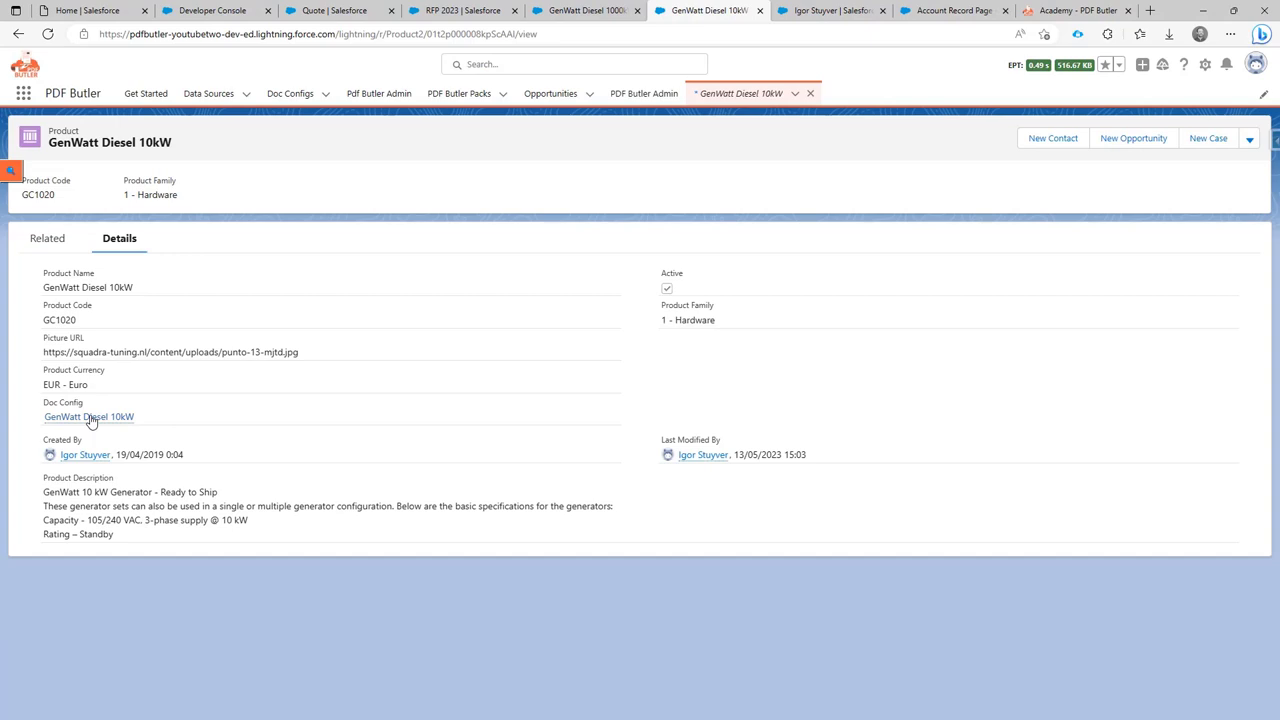
mouse_move(90, 421)
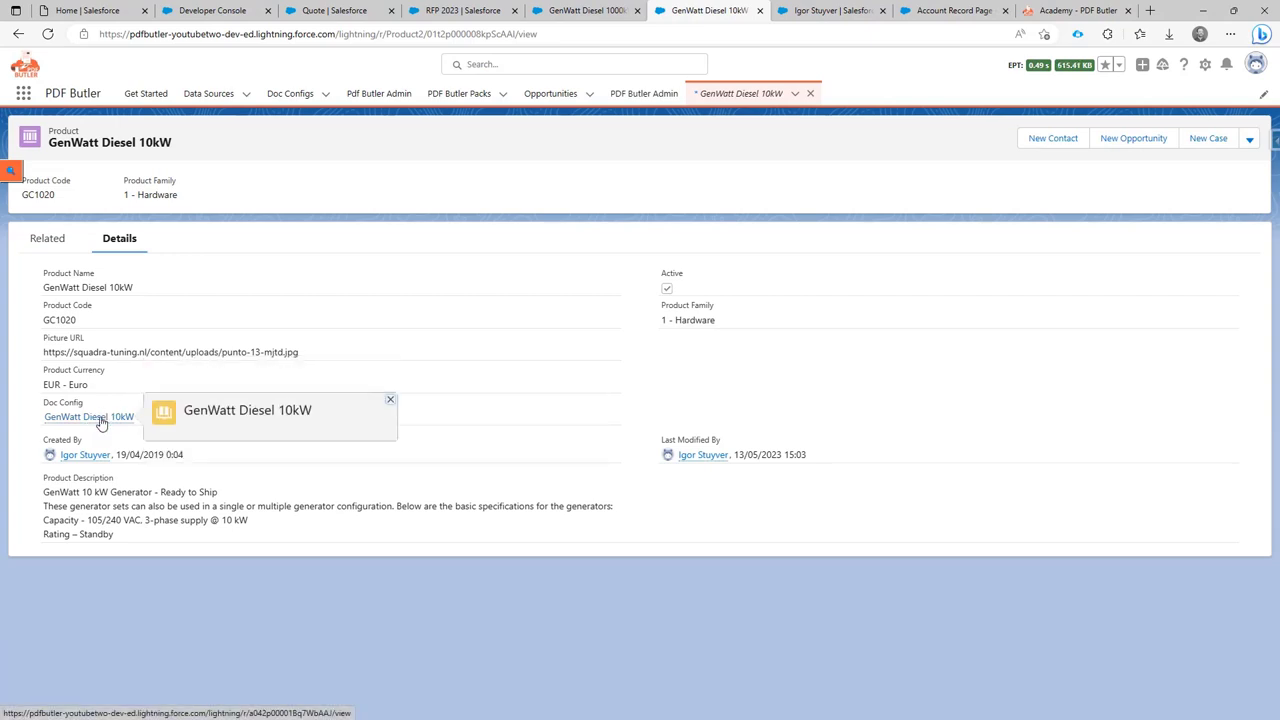
click(101, 422)
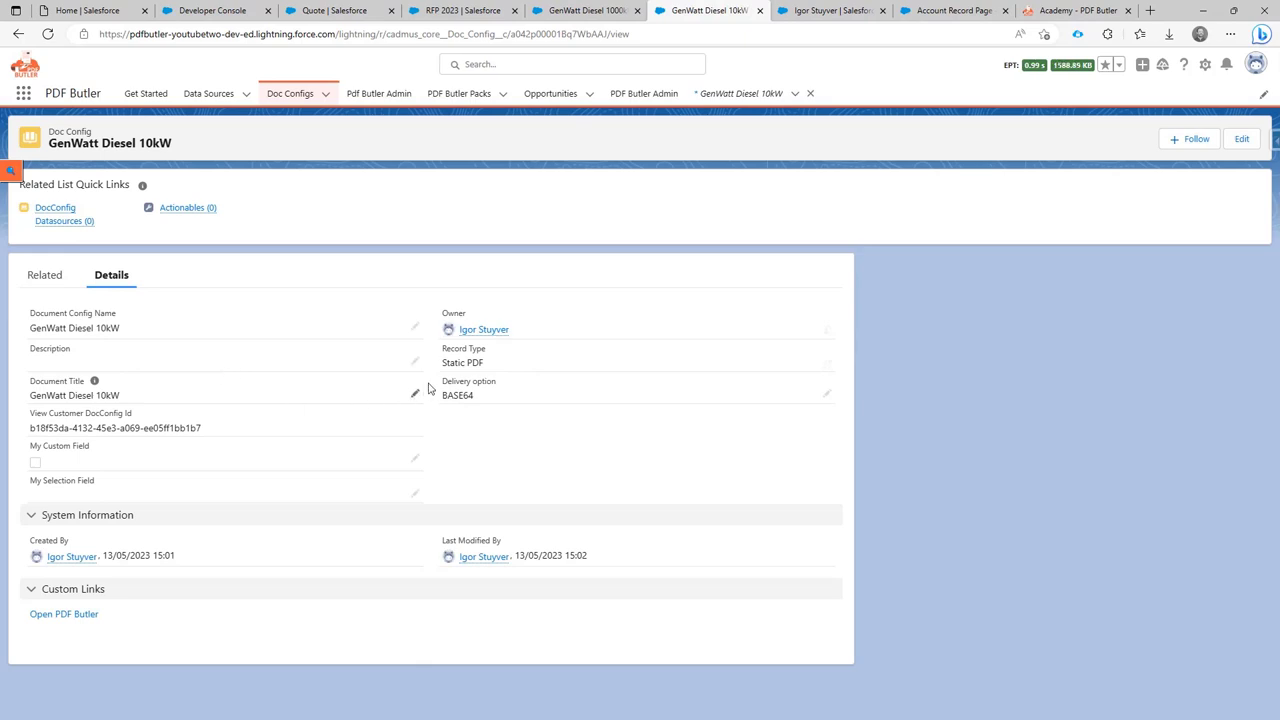
drag(441, 361, 487, 366)
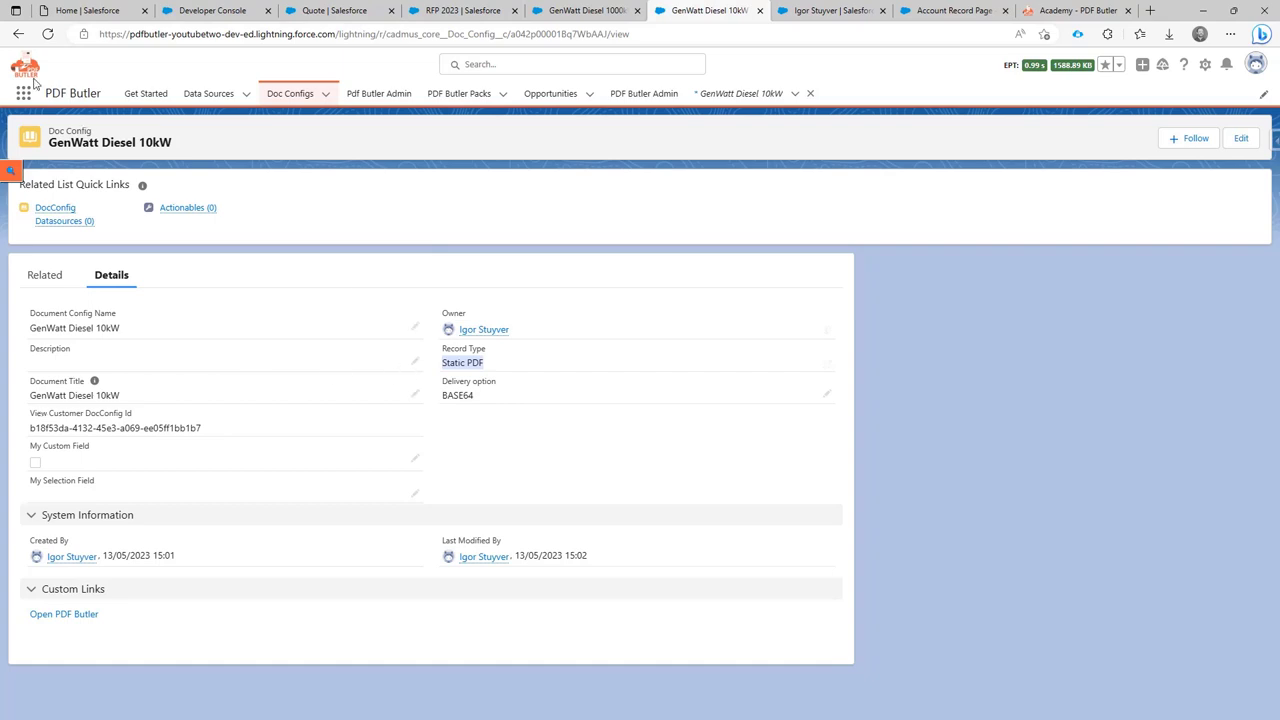
- View the dynamic template product sheets on the PDF Butler Academy page and recheck the GenWatt Diesel 10kW Doc Config's record type
click(18, 33)
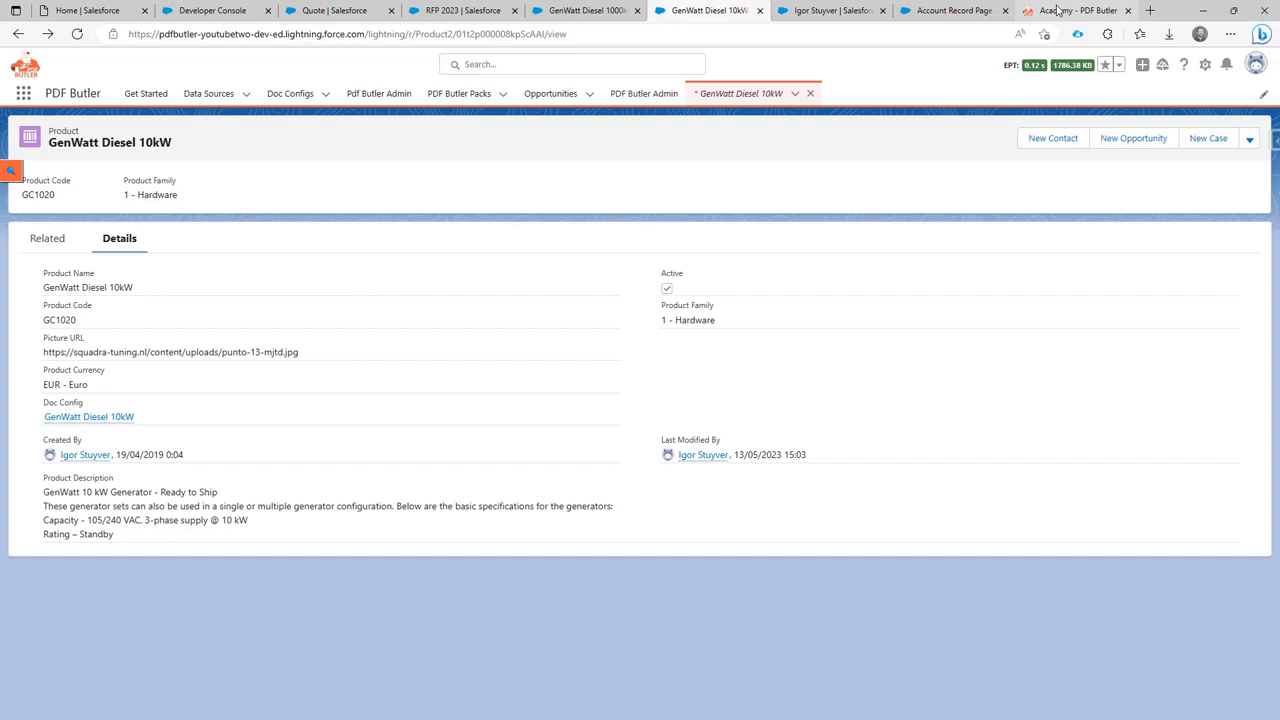
click(1059, 10)
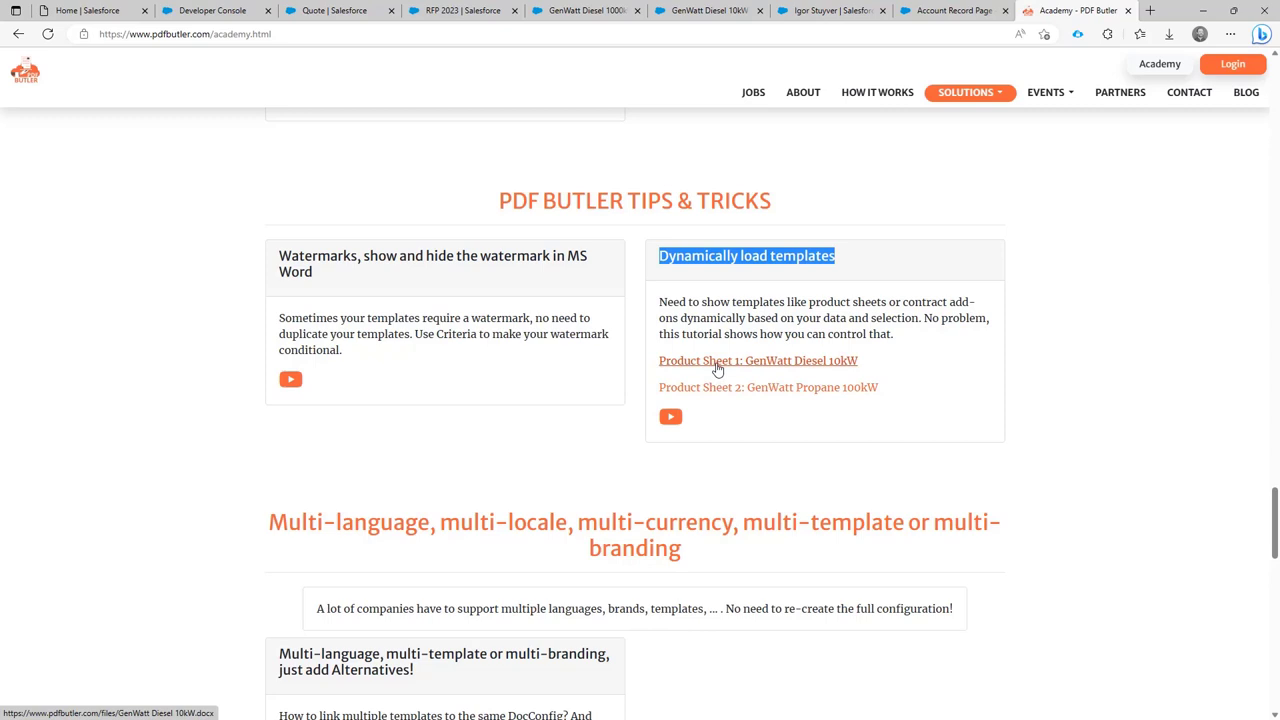
click(563, 12)
click(682, 12)
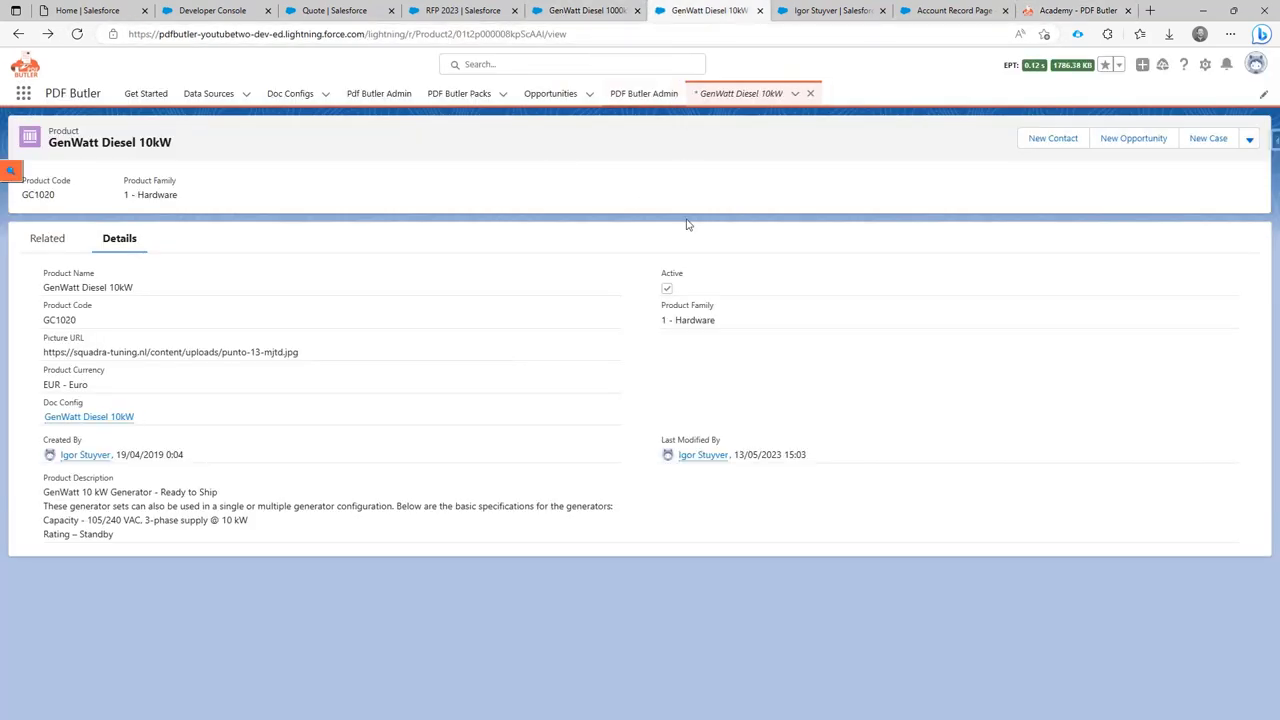
click(115, 424)
drag(489, 368, 442, 366)
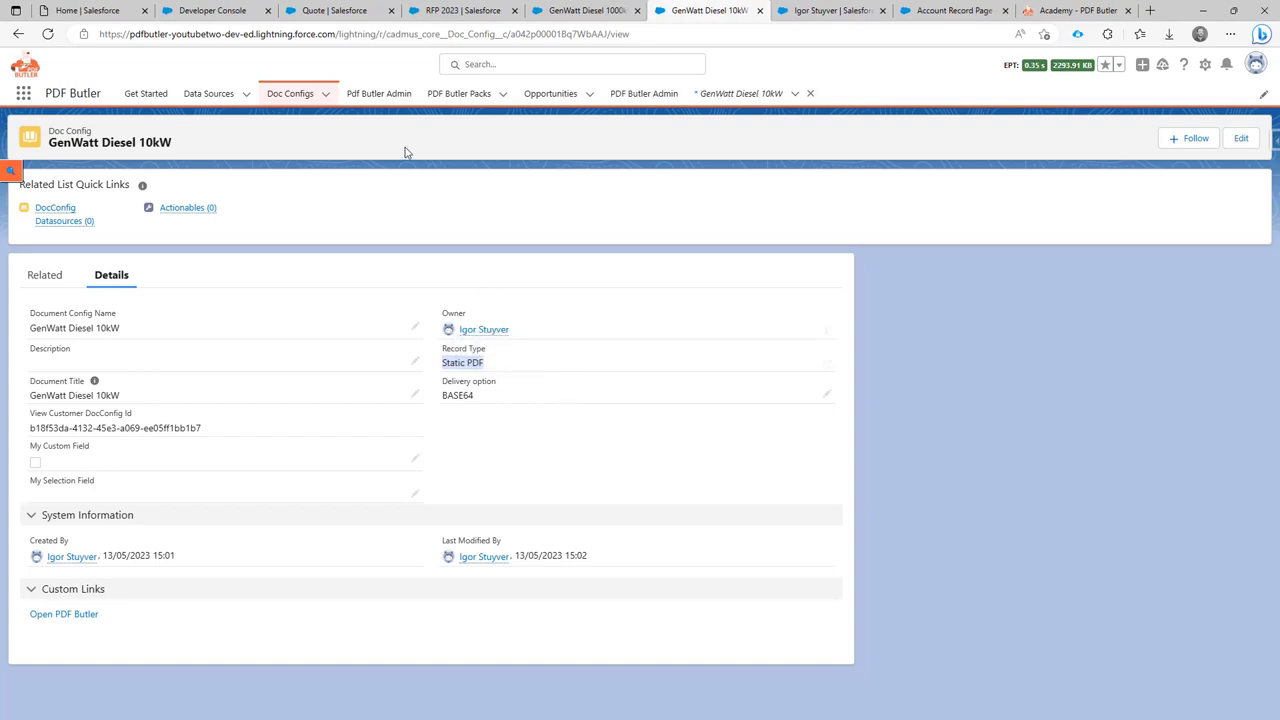
- Start a new data source of record type SOQL from the Quote Doc Config page
click(335, 12)
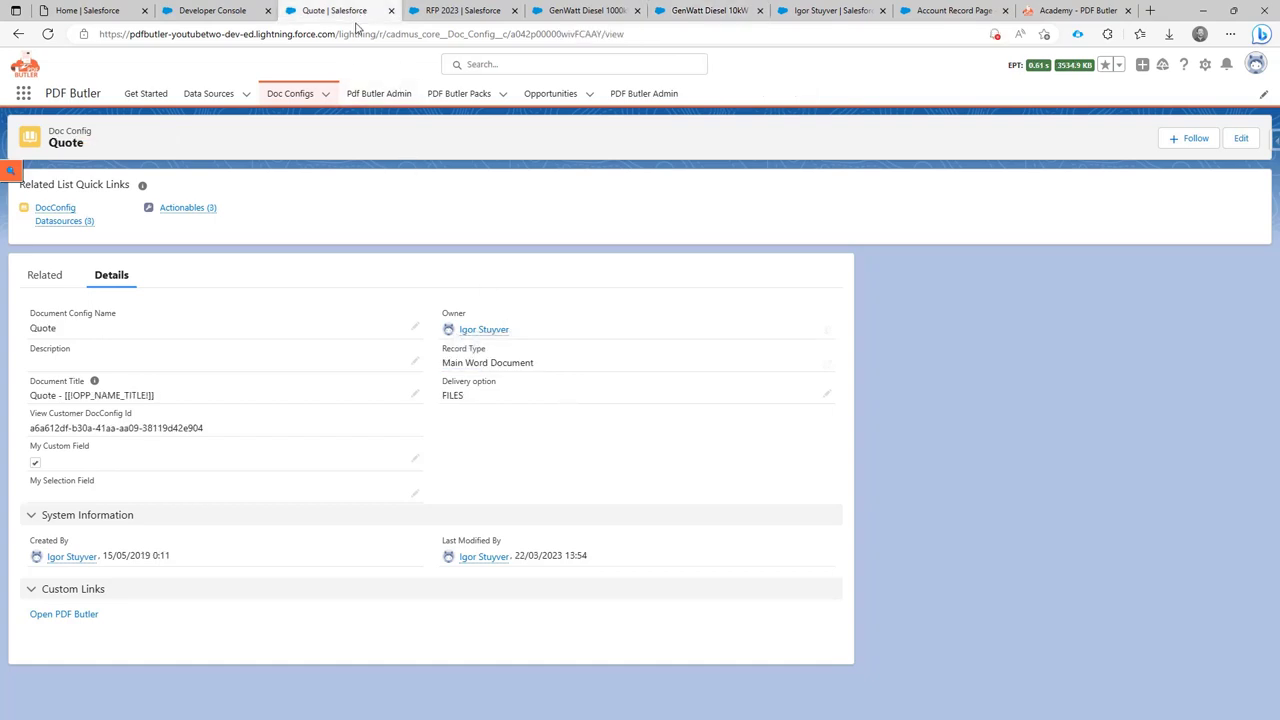
click(246, 95)
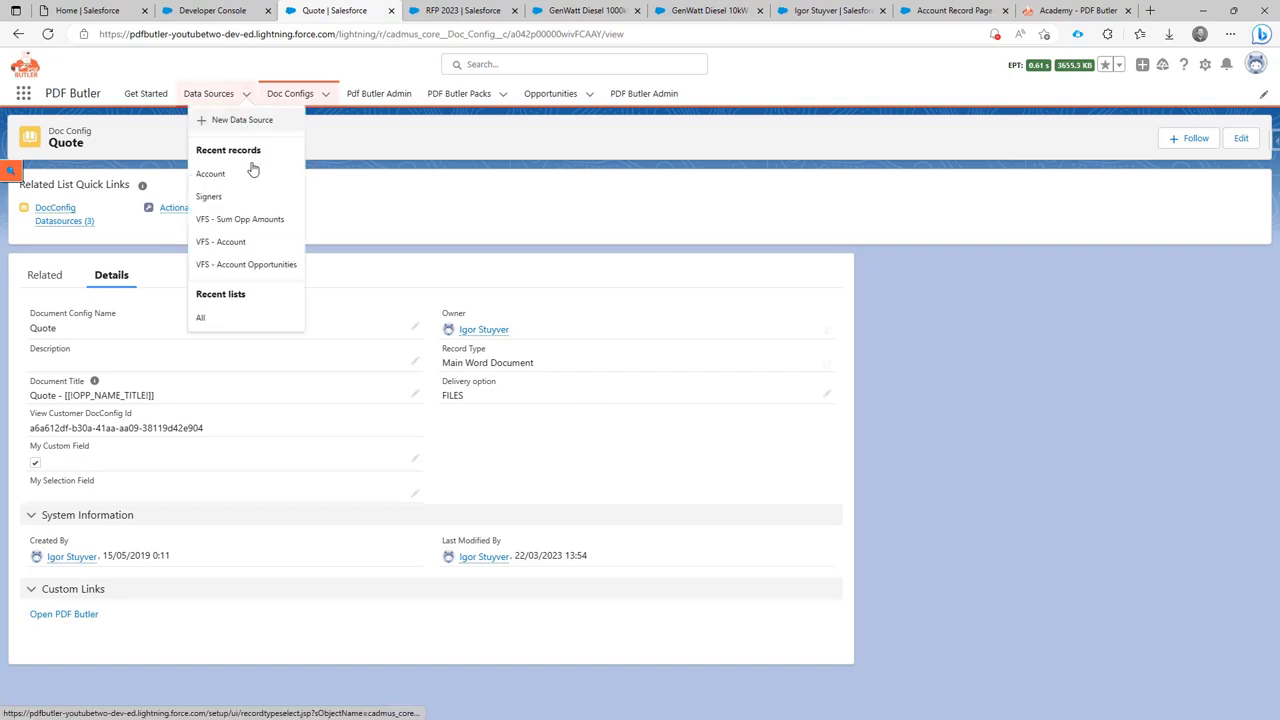
click(242, 121)
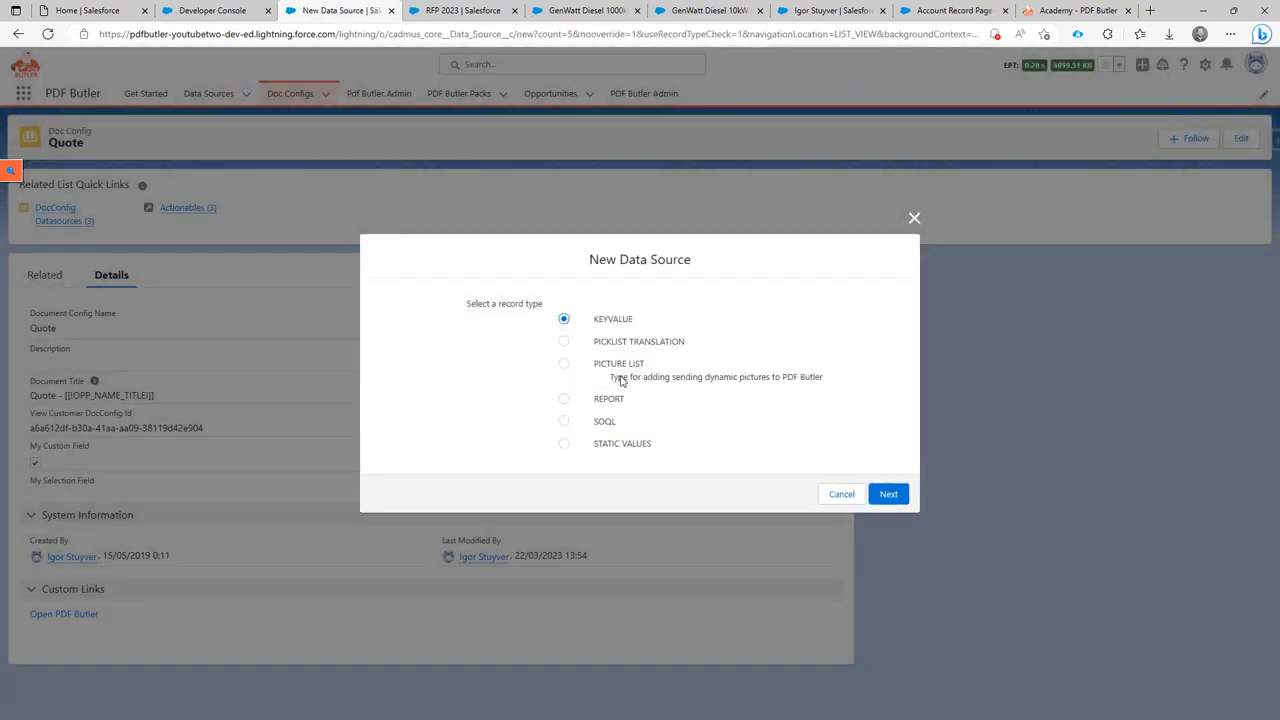
click(603, 424)
click(888, 494)
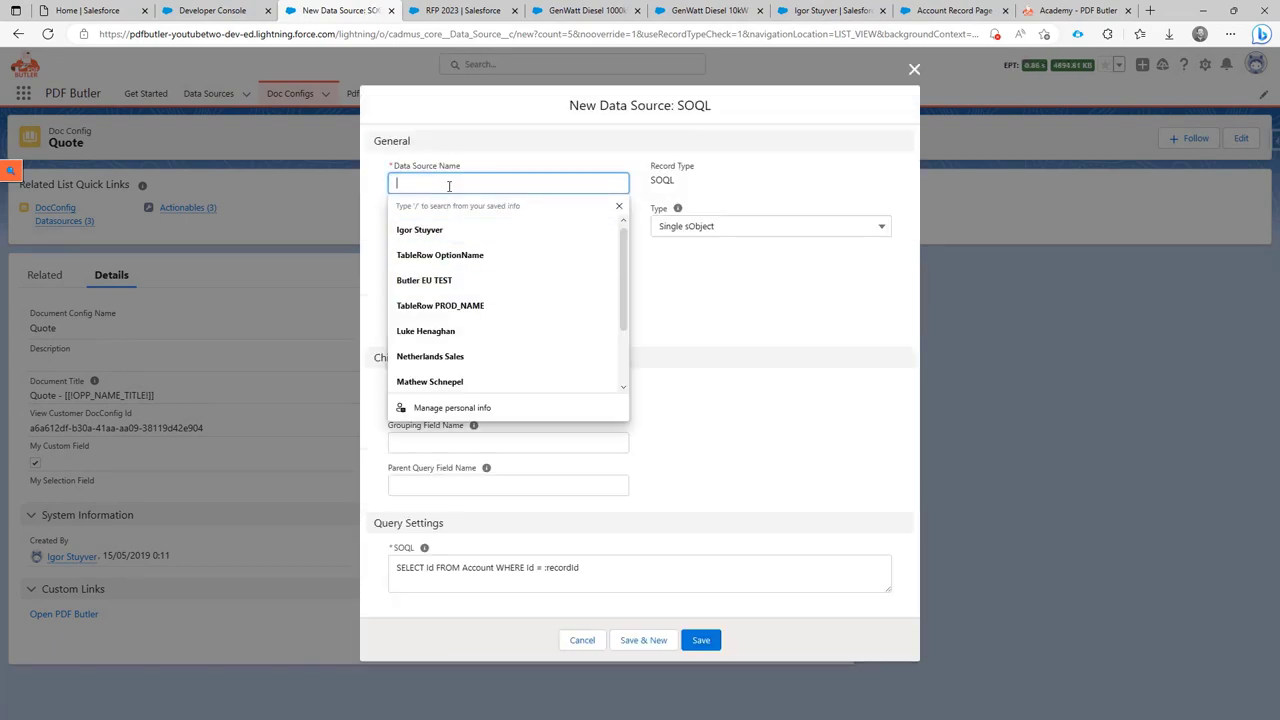
- Name the data source "Get PDF Product fiches", set its type to List of sObjects and save it
text(Get)
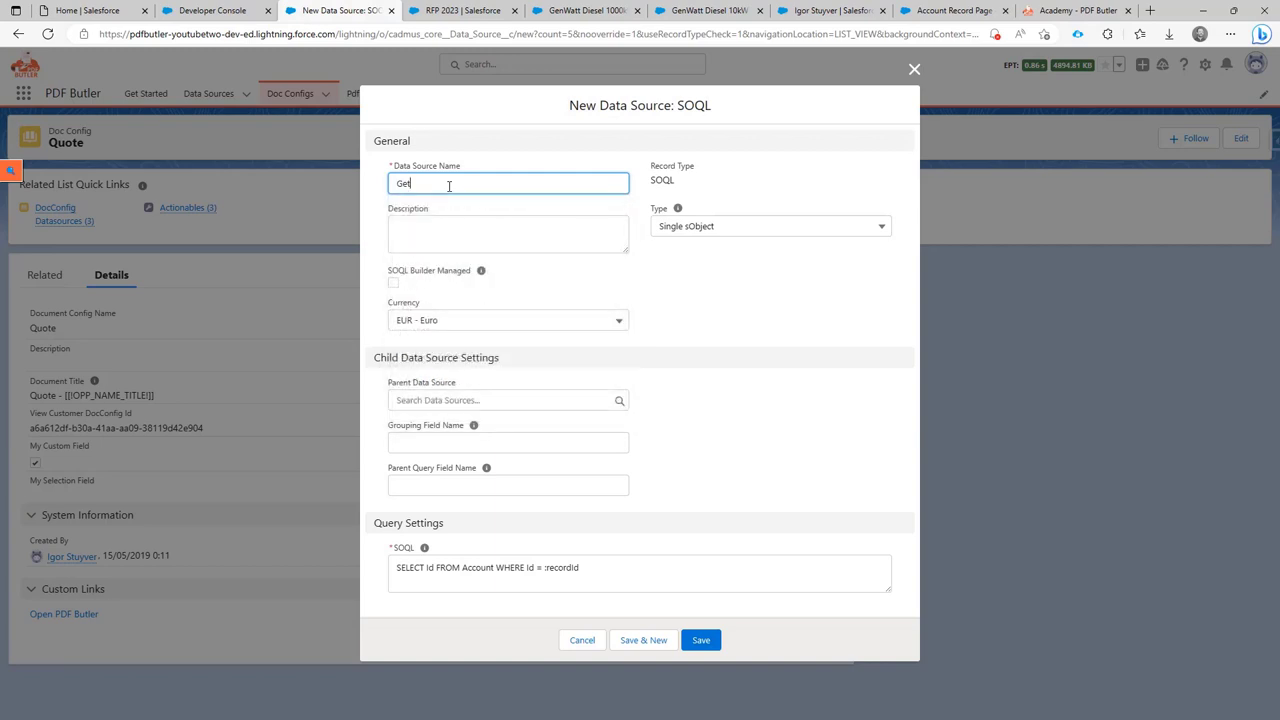
text( Pro)
text( PDF)
text( Po)
key(BackSpace)
text(rod)
click(666, 229)
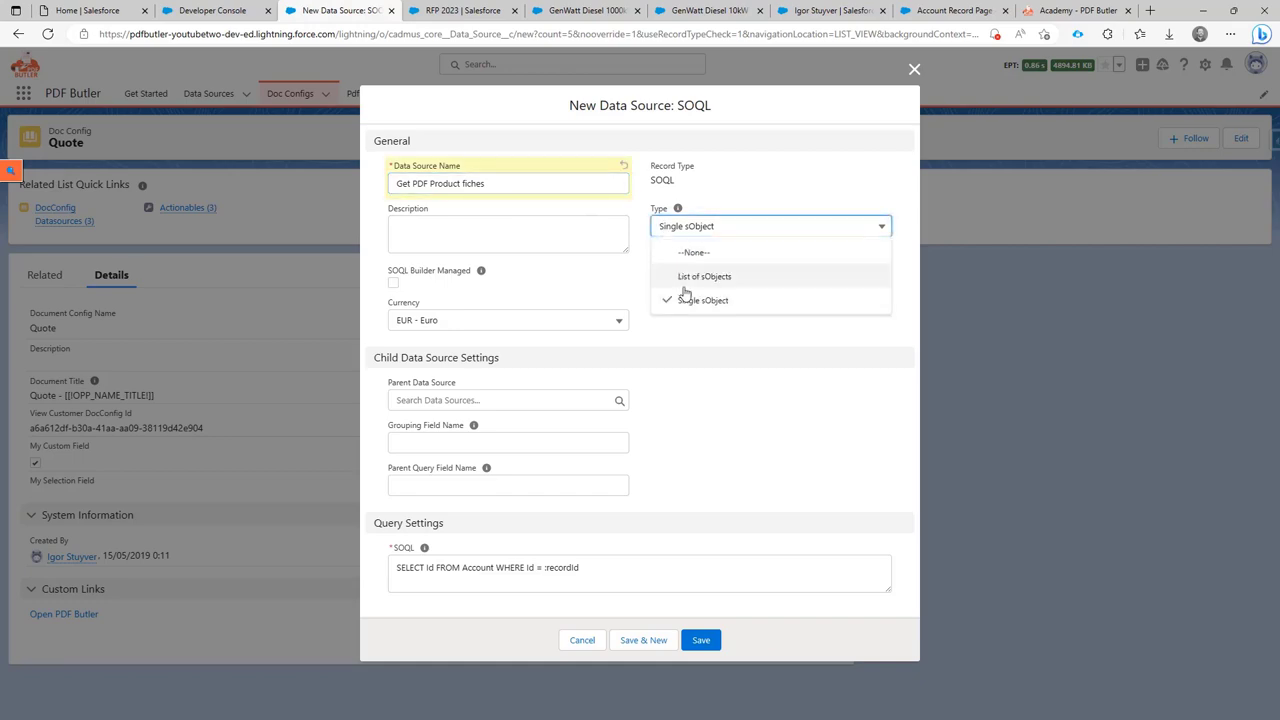
click(680, 275)
click(701, 641)
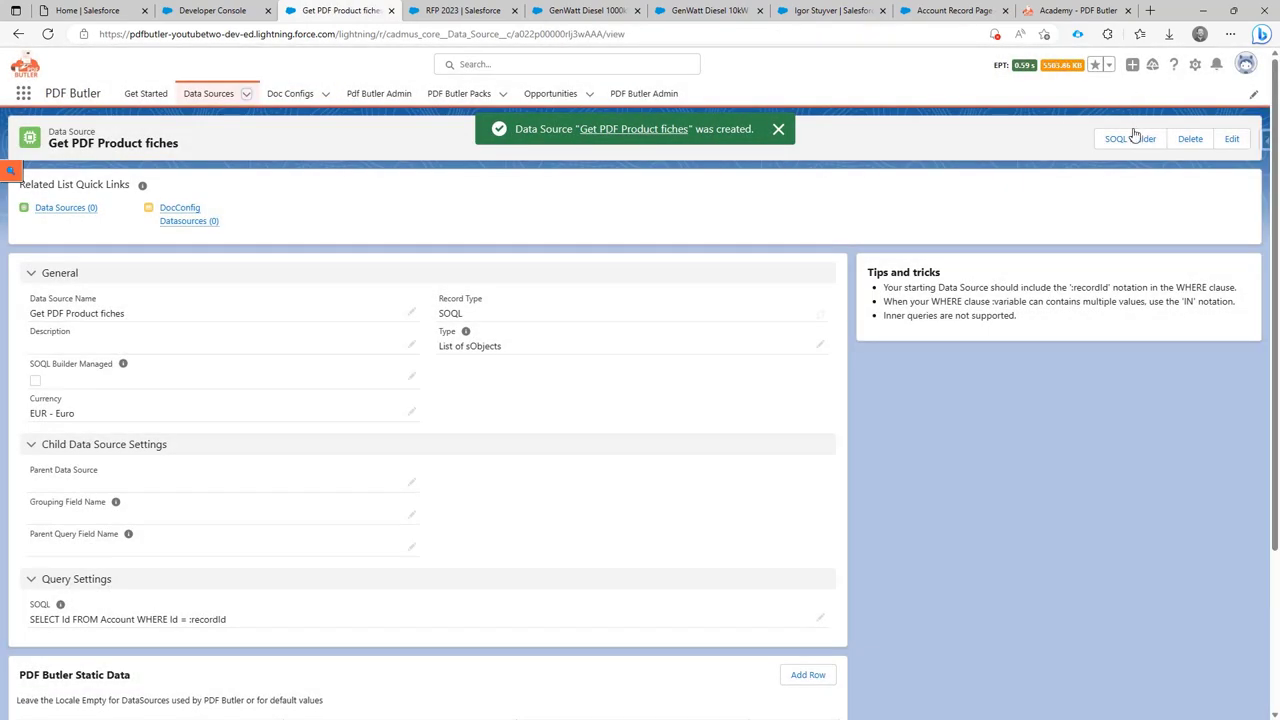
- Open the SOQL Builder for the data source and choose Opportunity Product as the query object
click(1133, 138)
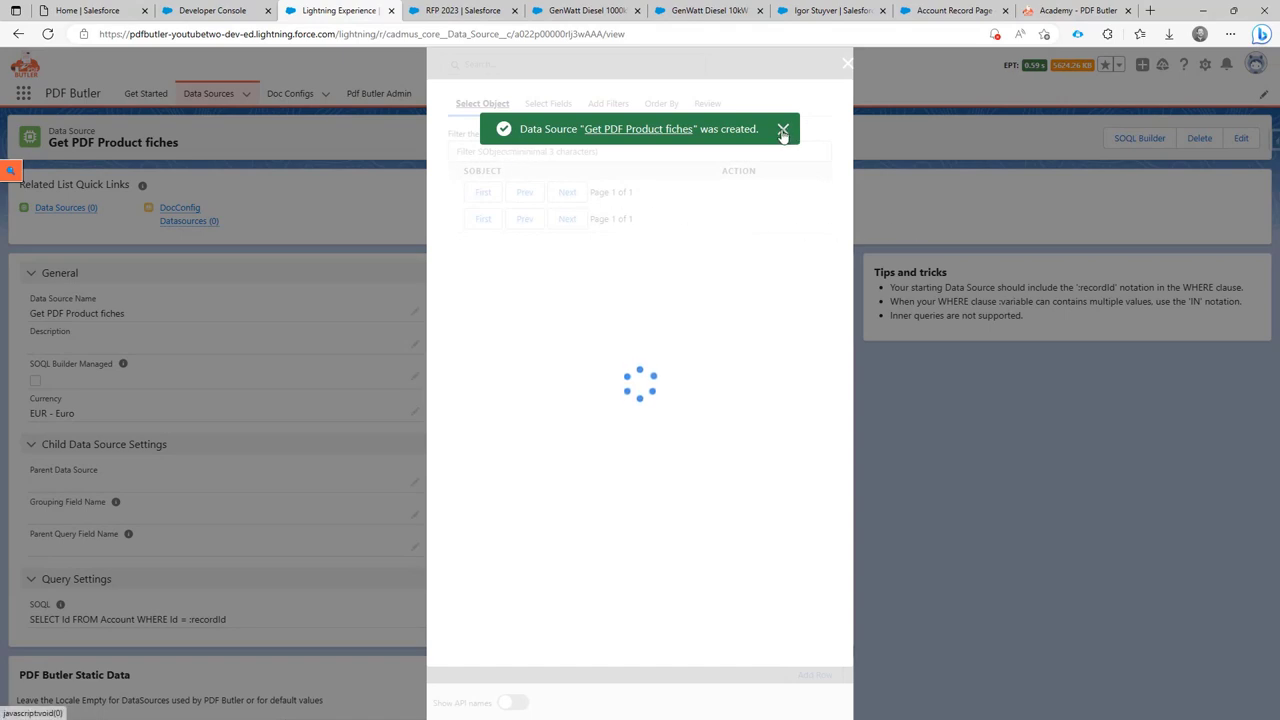
click(637, 152)
text(opp)
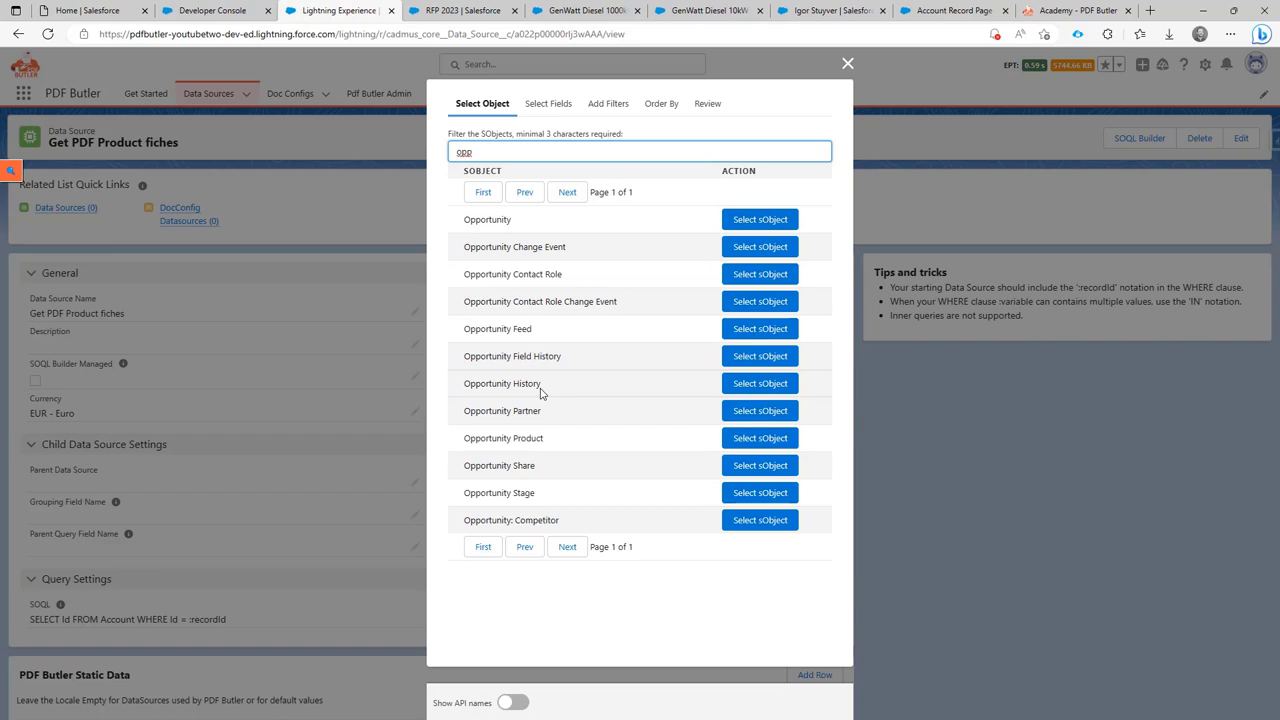
click(752, 440)
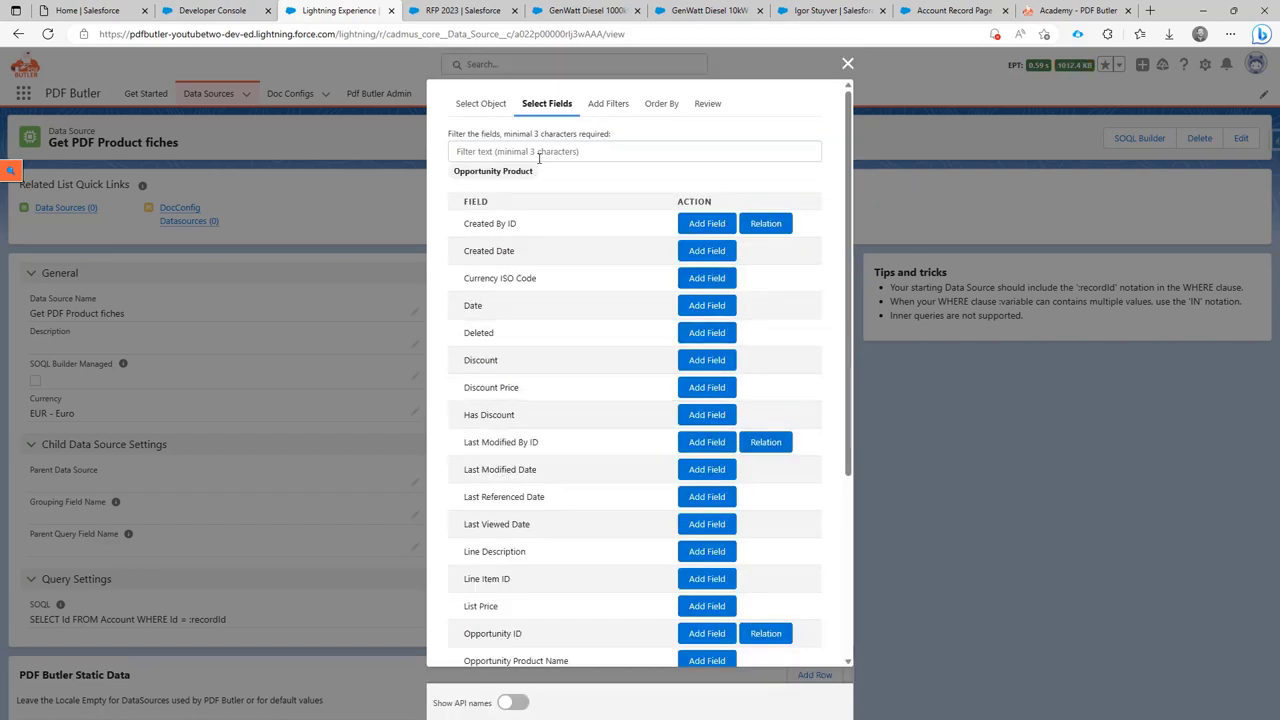
- Find the Opportunity ID field of Opportunity Product and add it to the query
click(539, 151)
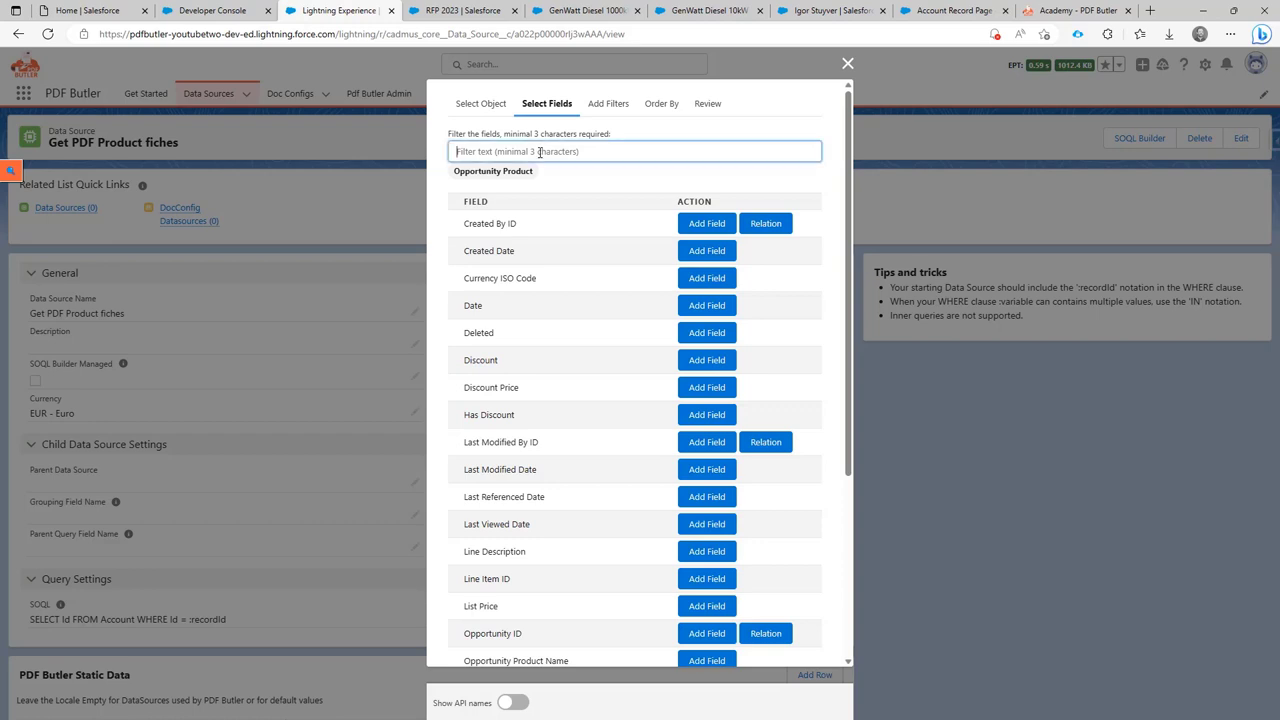
text(opp)
click(710, 224)
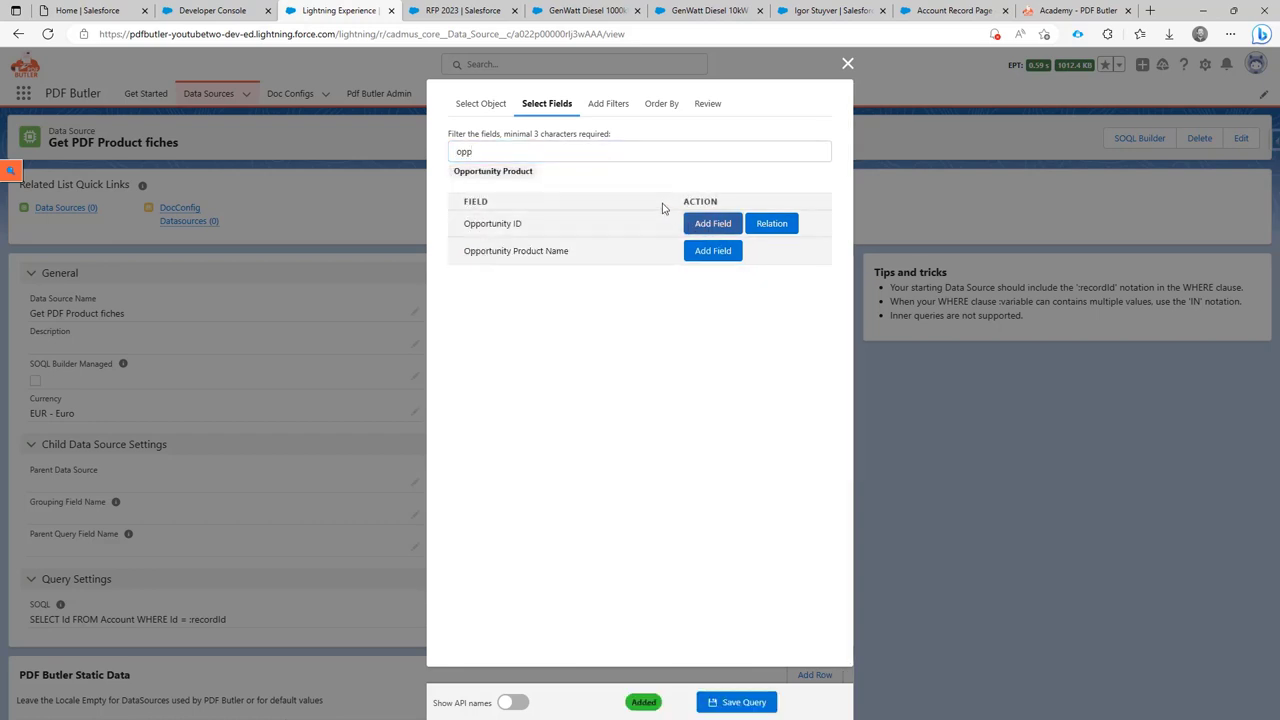
- Add the Customer Document Config Id field to the query through the Product ID relation and its Doc Config relation
double_click(576, 154)
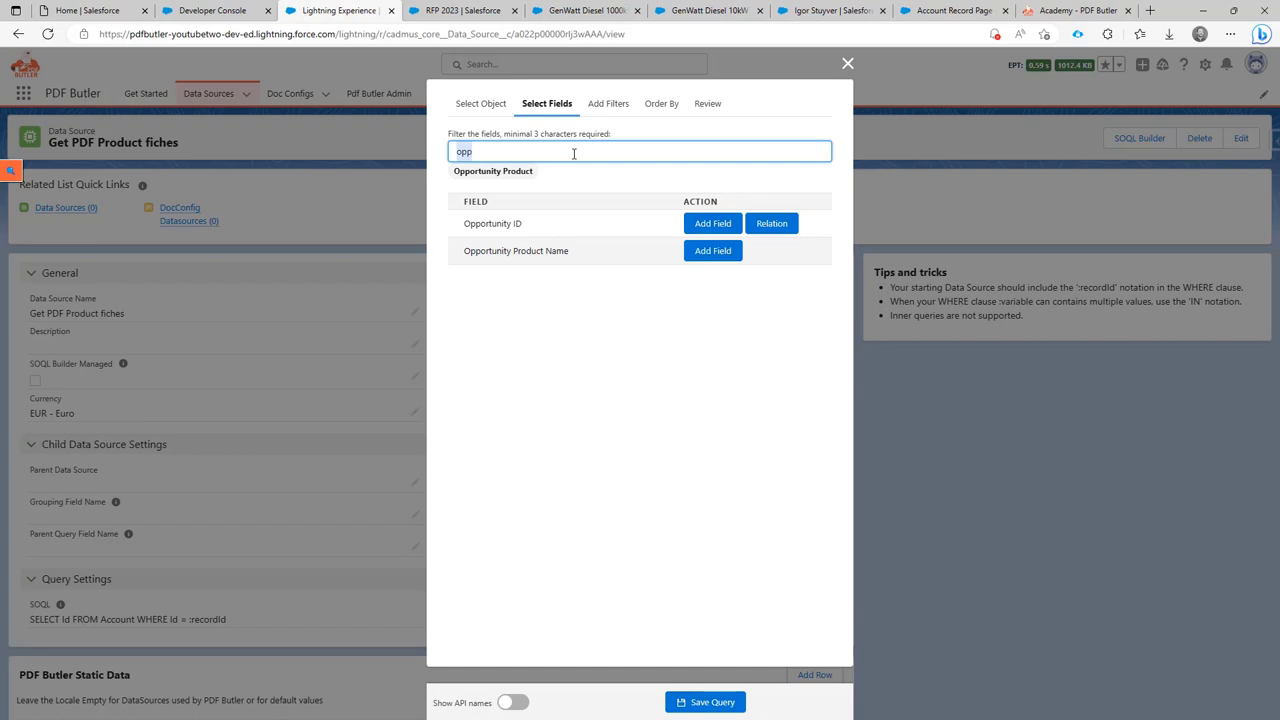
key(BackSpace)
text(prod)
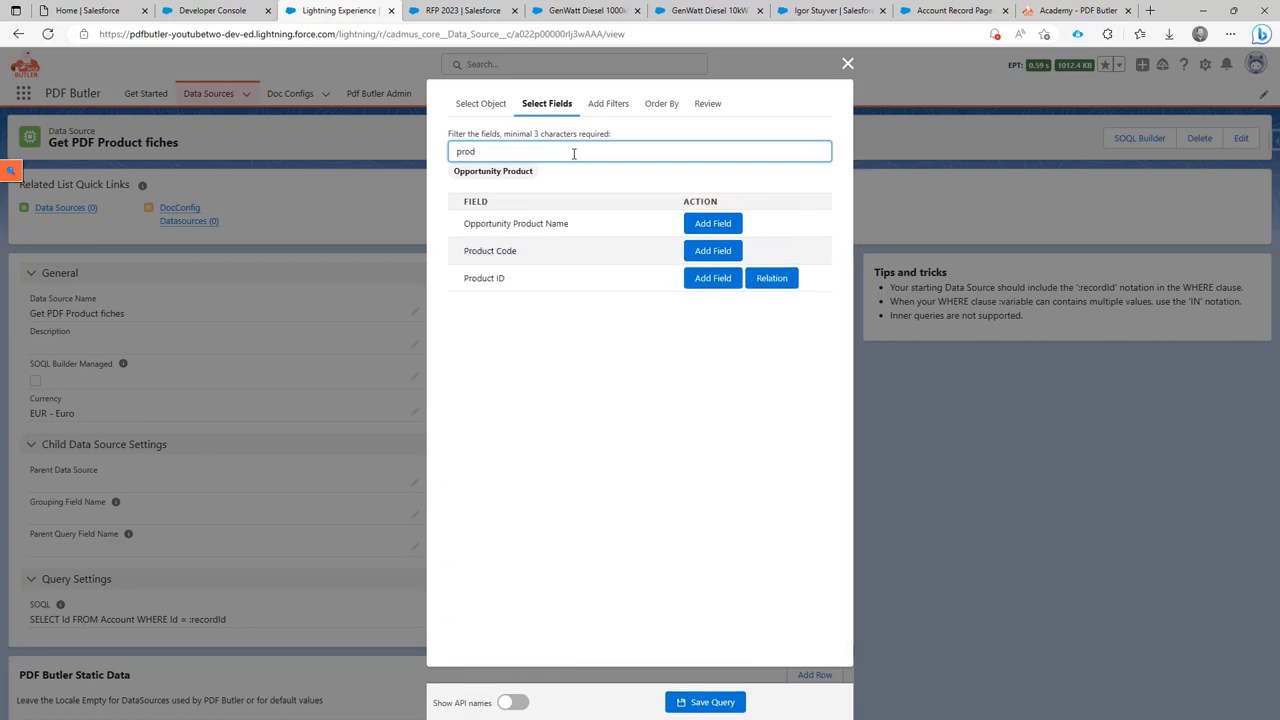
click(771, 280)
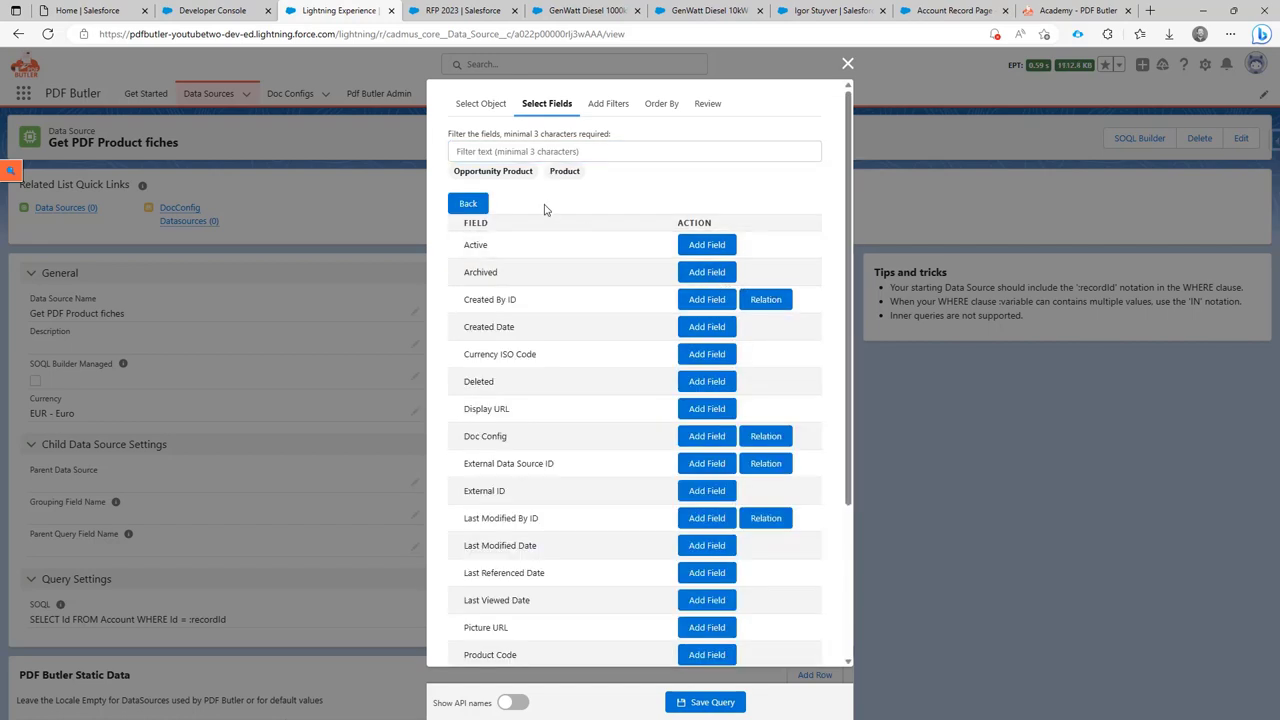
click(522, 151)
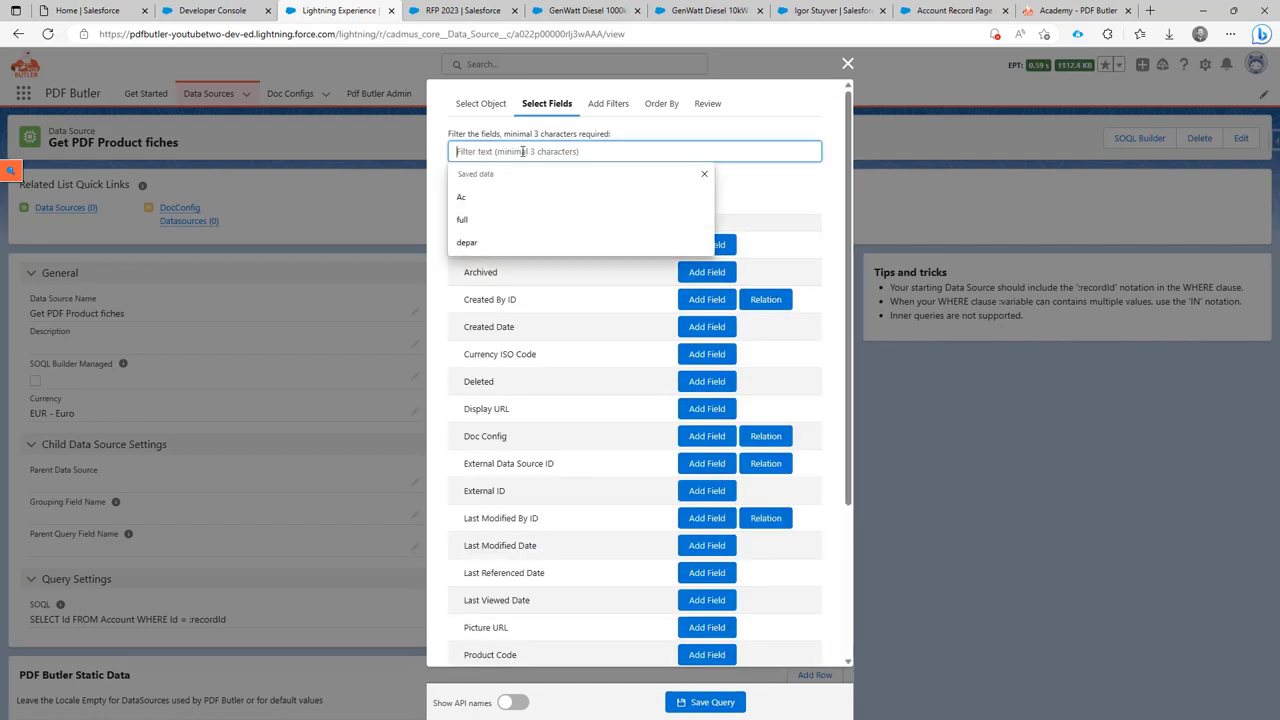
text(doc)
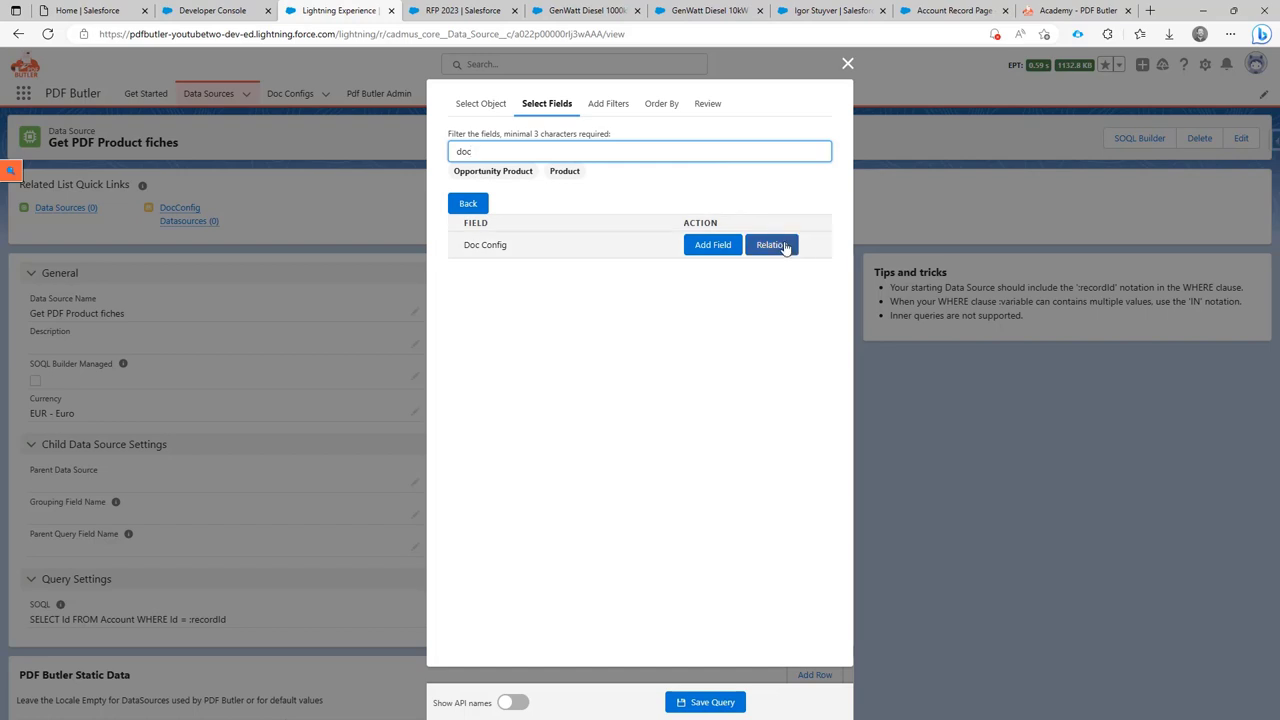
click(784, 246)
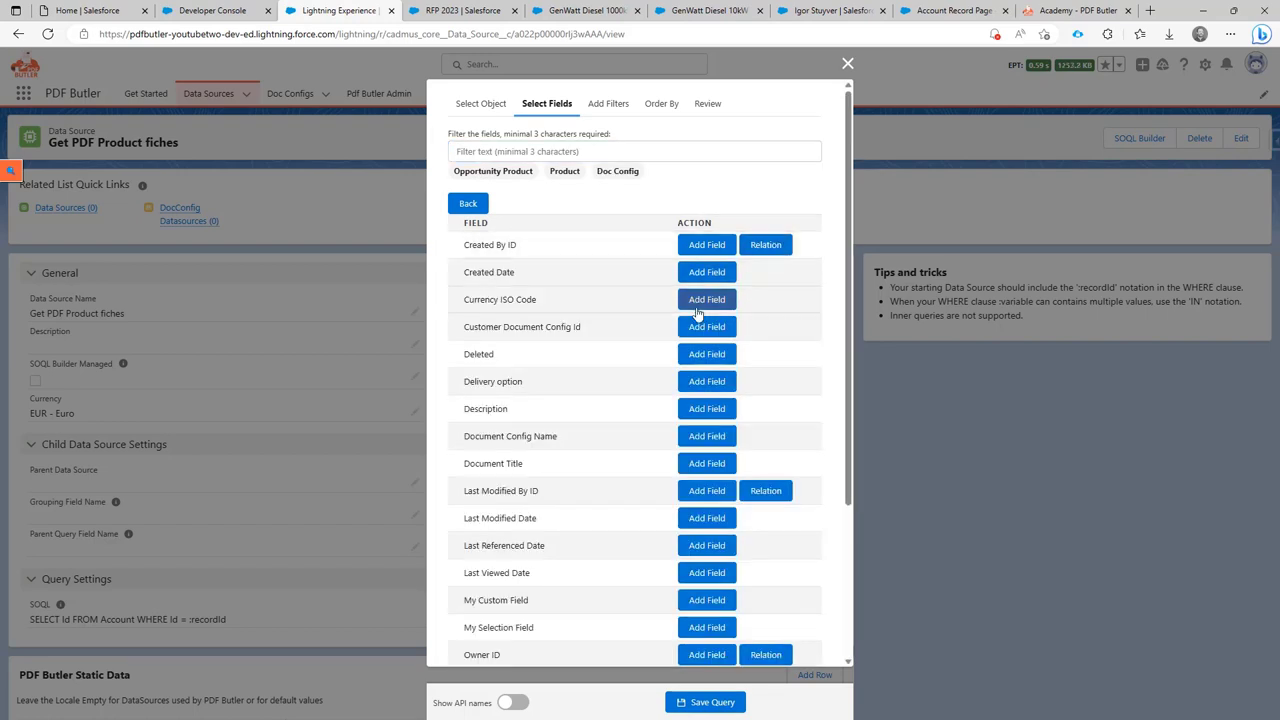
drag(468, 326, 600, 332)
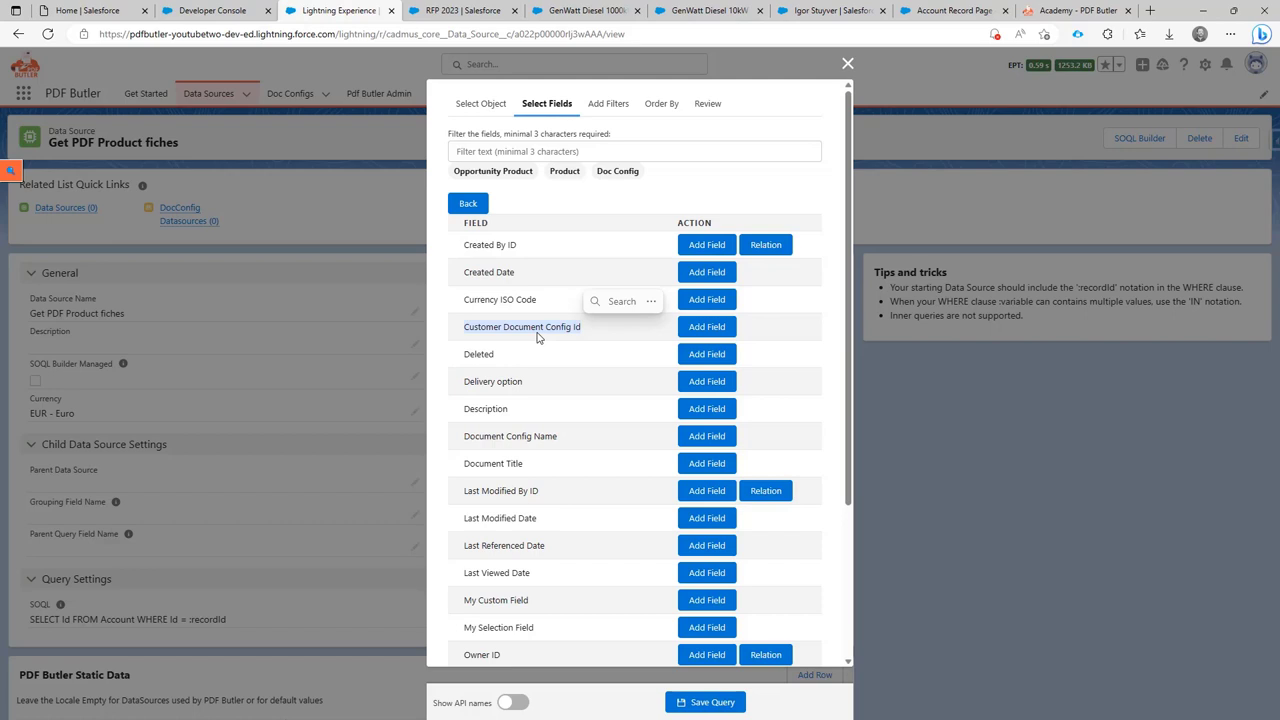
click(698, 330)
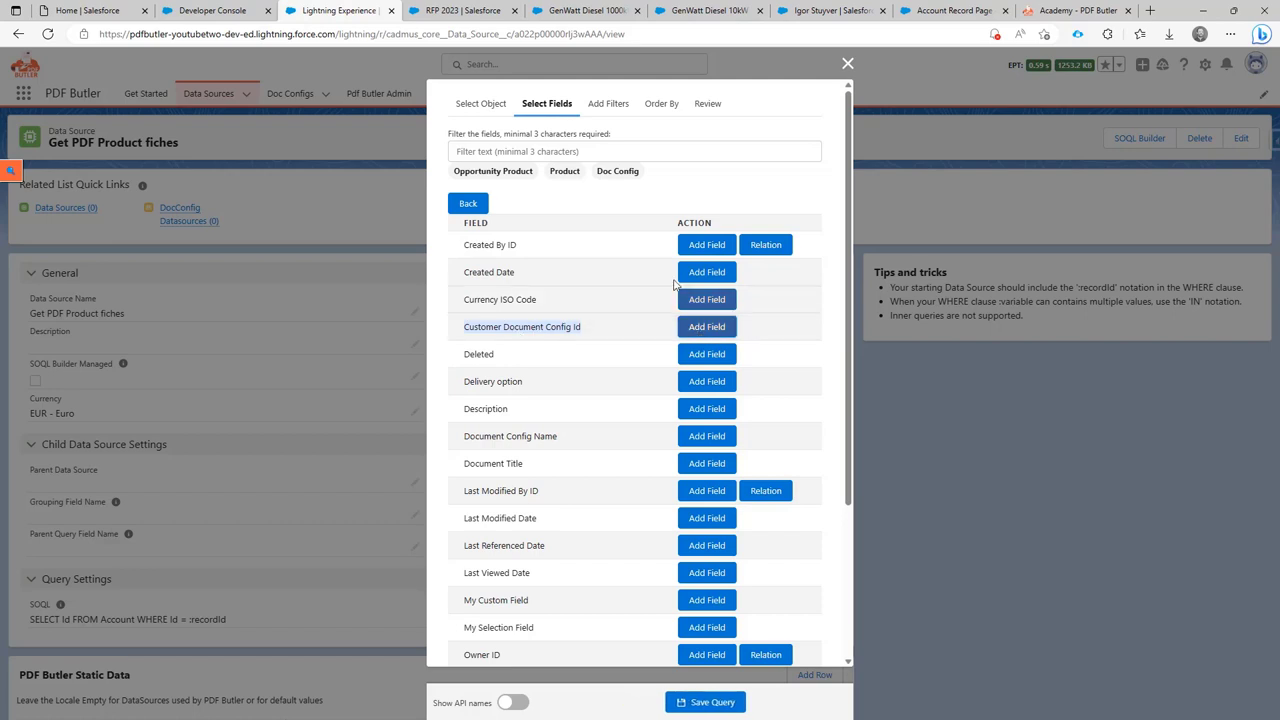
- Add a WHERE filter matching Opportunity ID = recordId and save the query
click(603, 104)
click(520, 190)
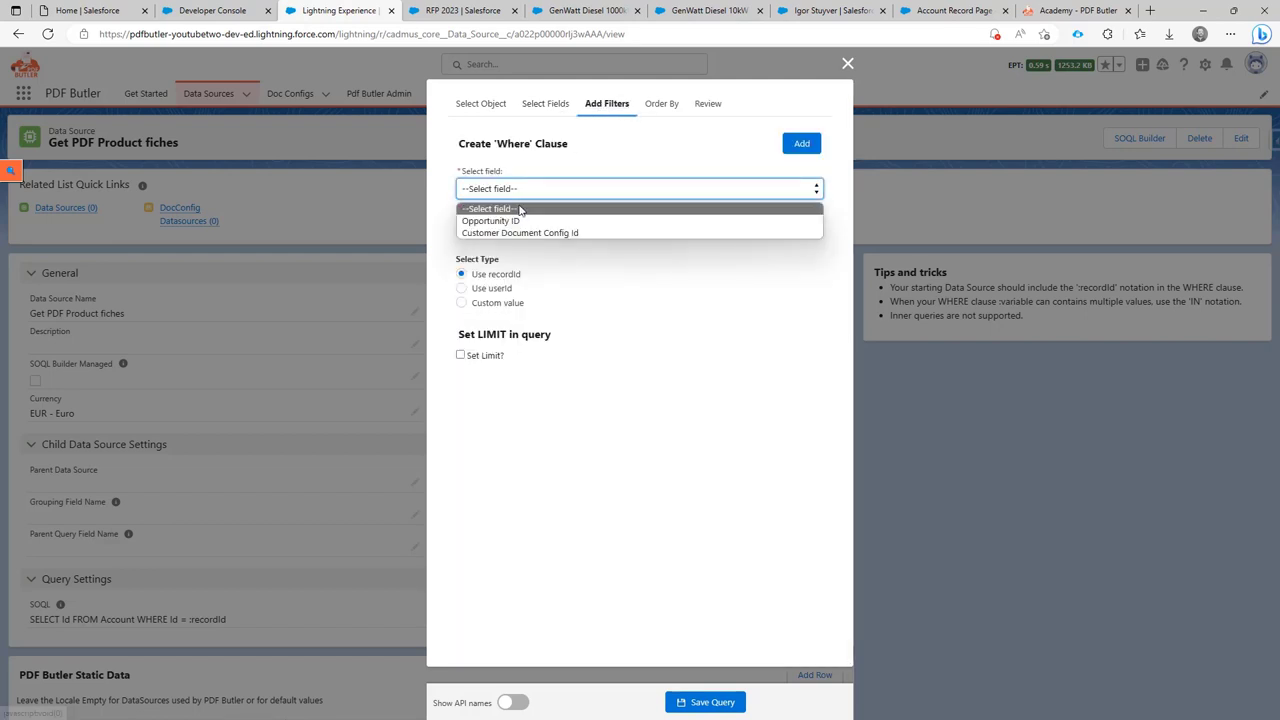
click(500, 220)
click(518, 226)
click(506, 261)
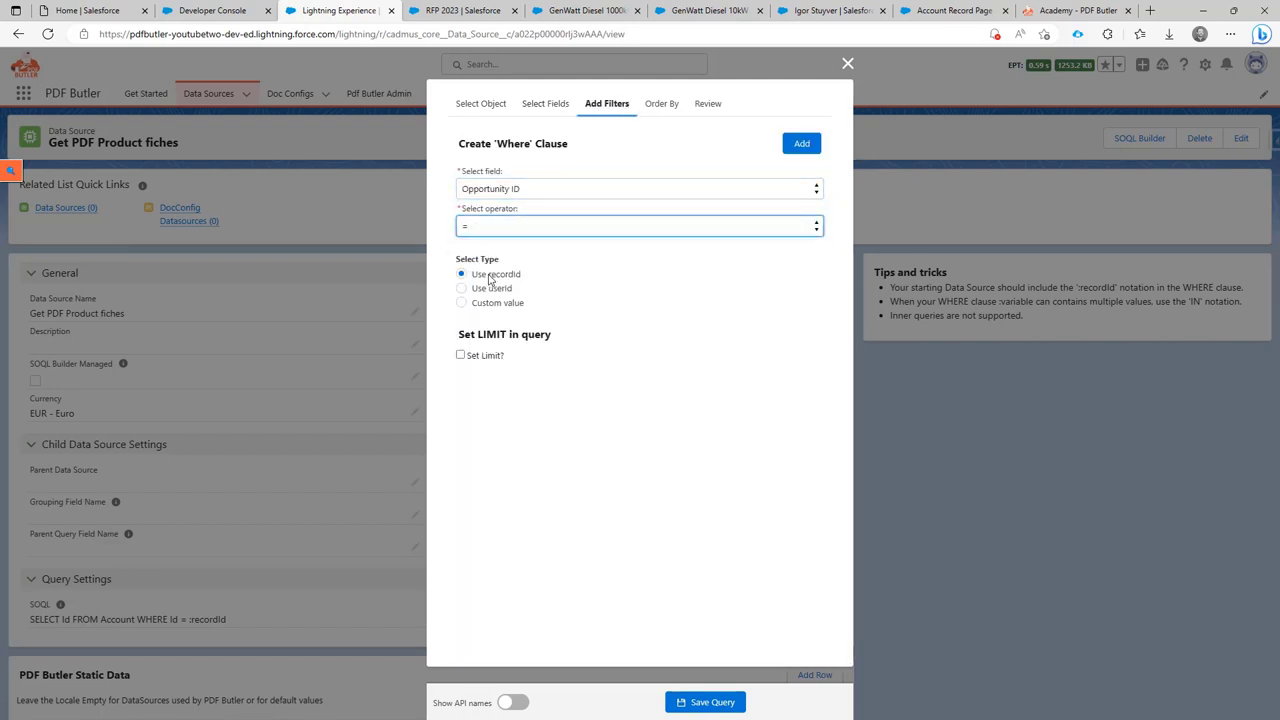
click(801, 146)
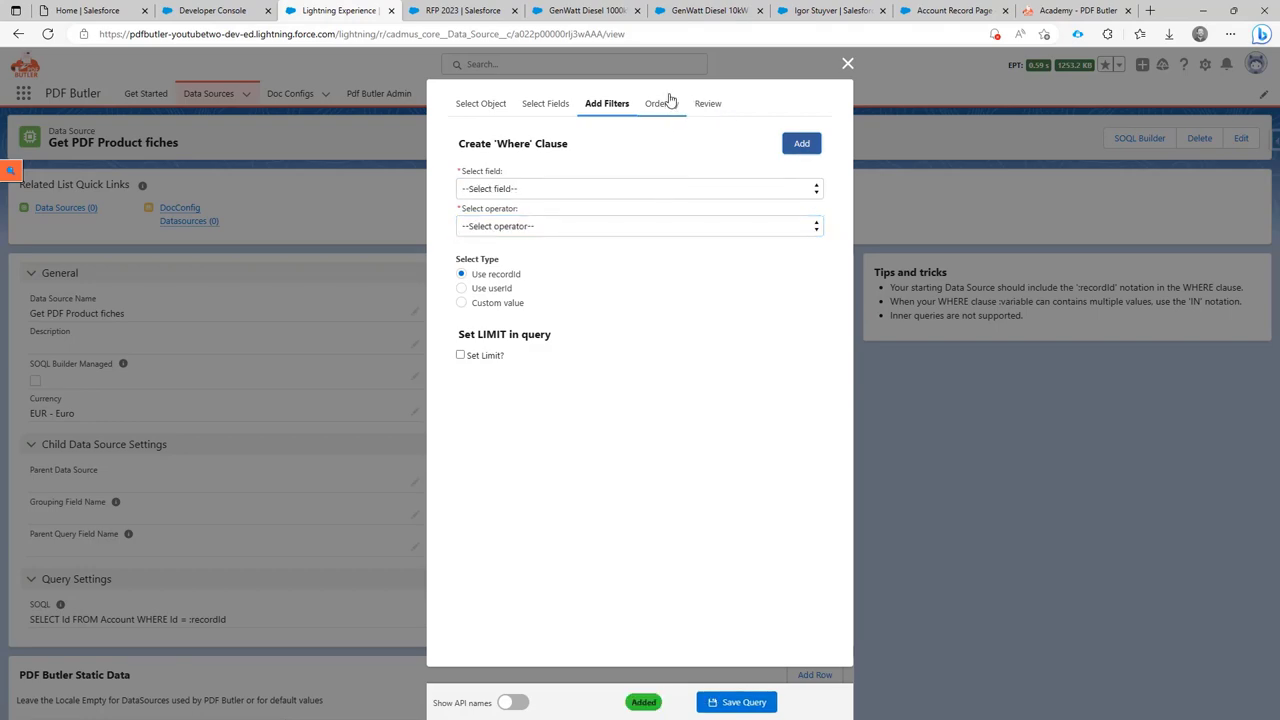
click(719, 703)
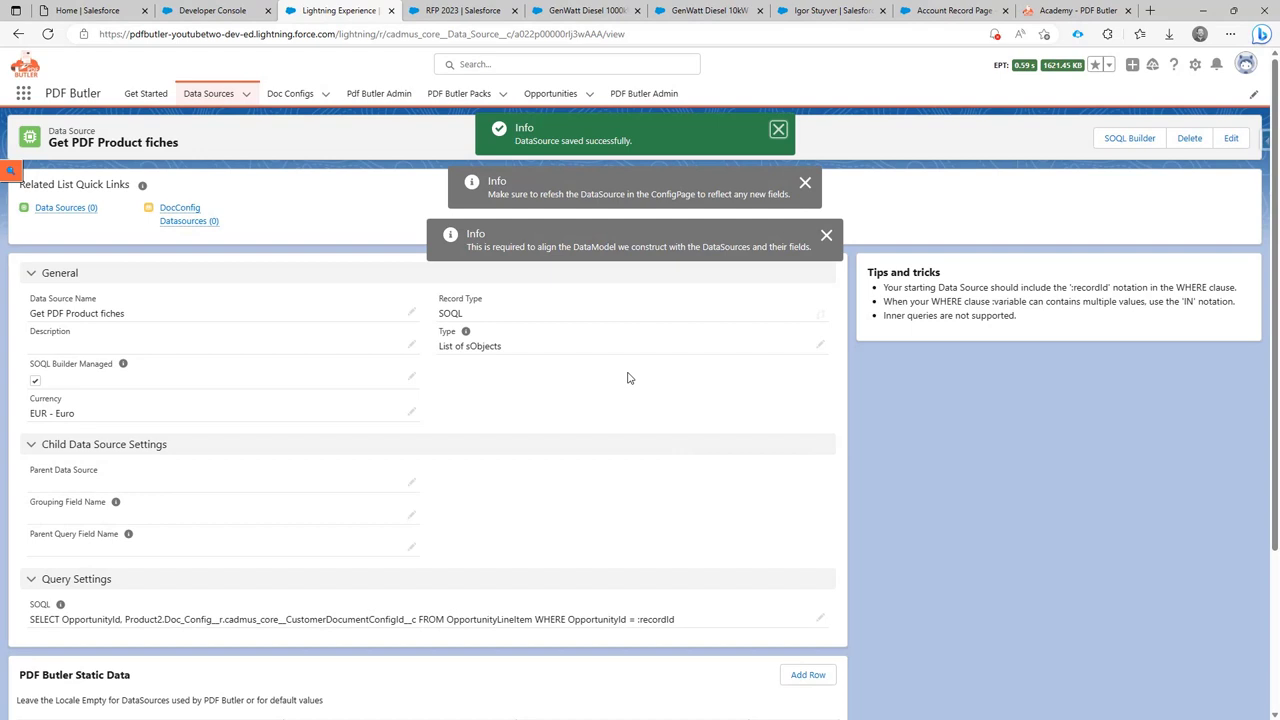
- Open the Quote Doc Config and launch its PDF Butler configuration page
click(292, 93)
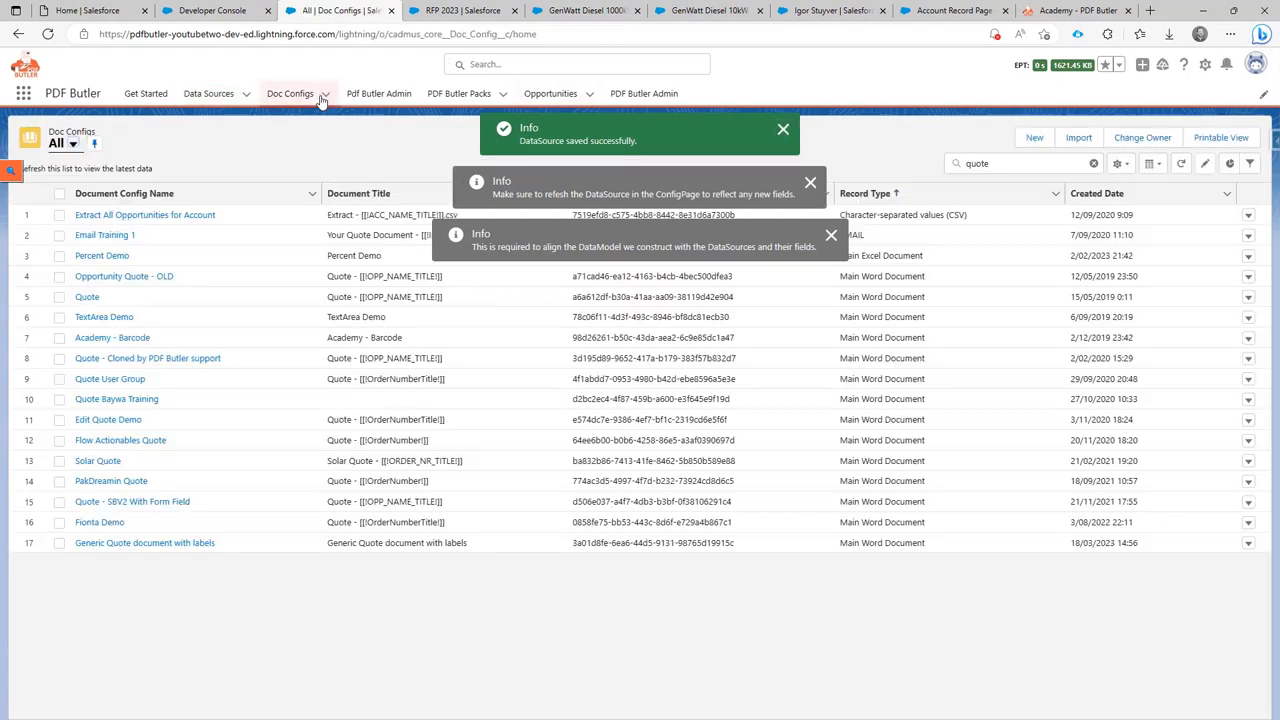
click(85, 297)
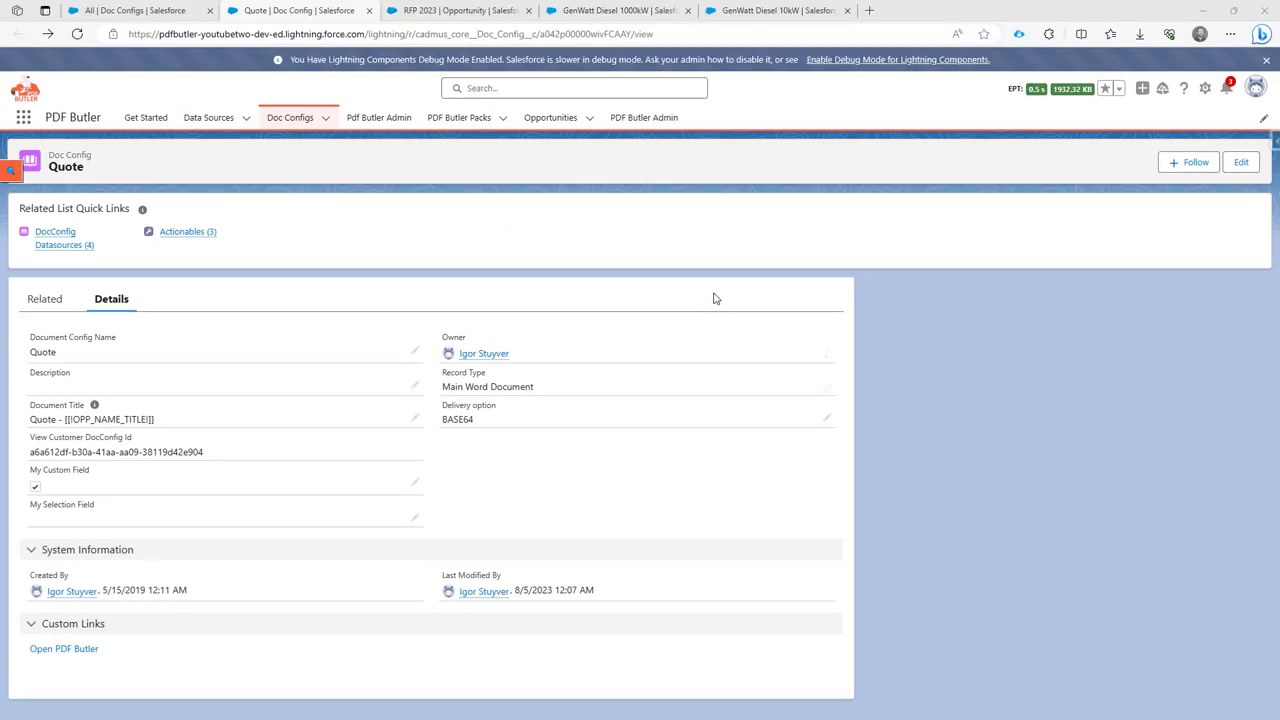
click(52, 651)
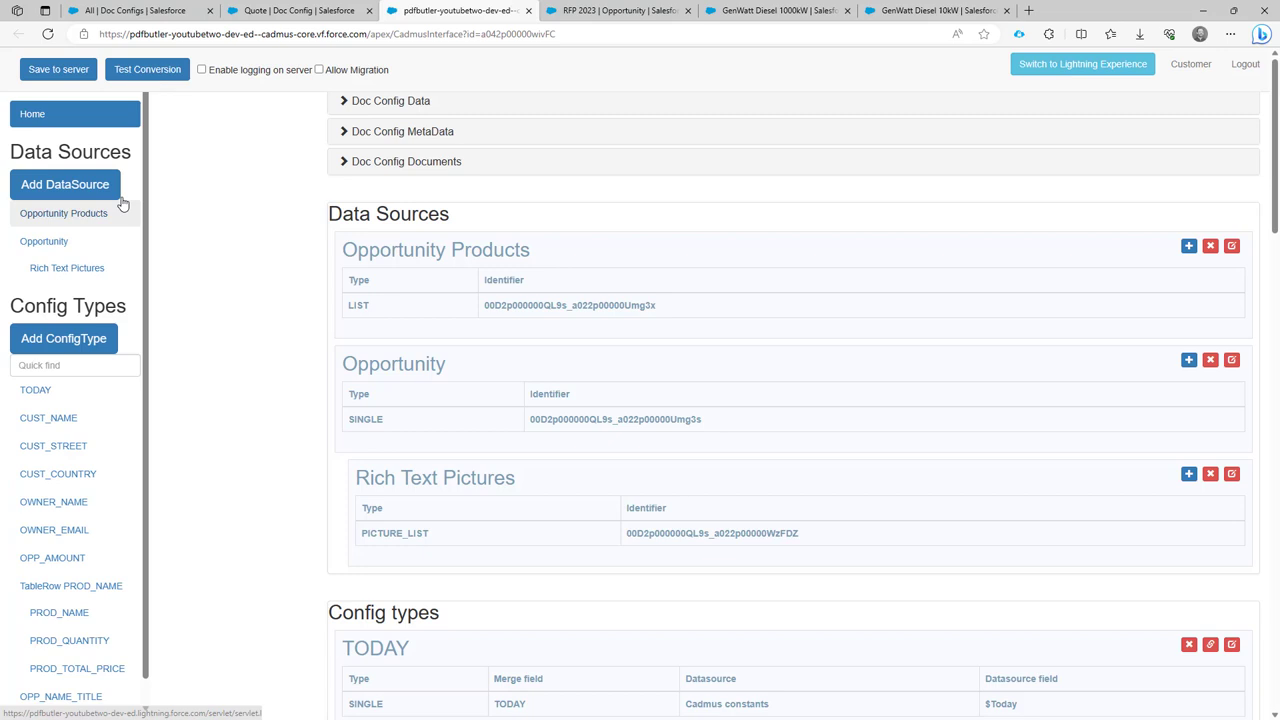
- Find the "Get PDF Product fiches" data source and add it to the Quote configuration
click(80, 186)
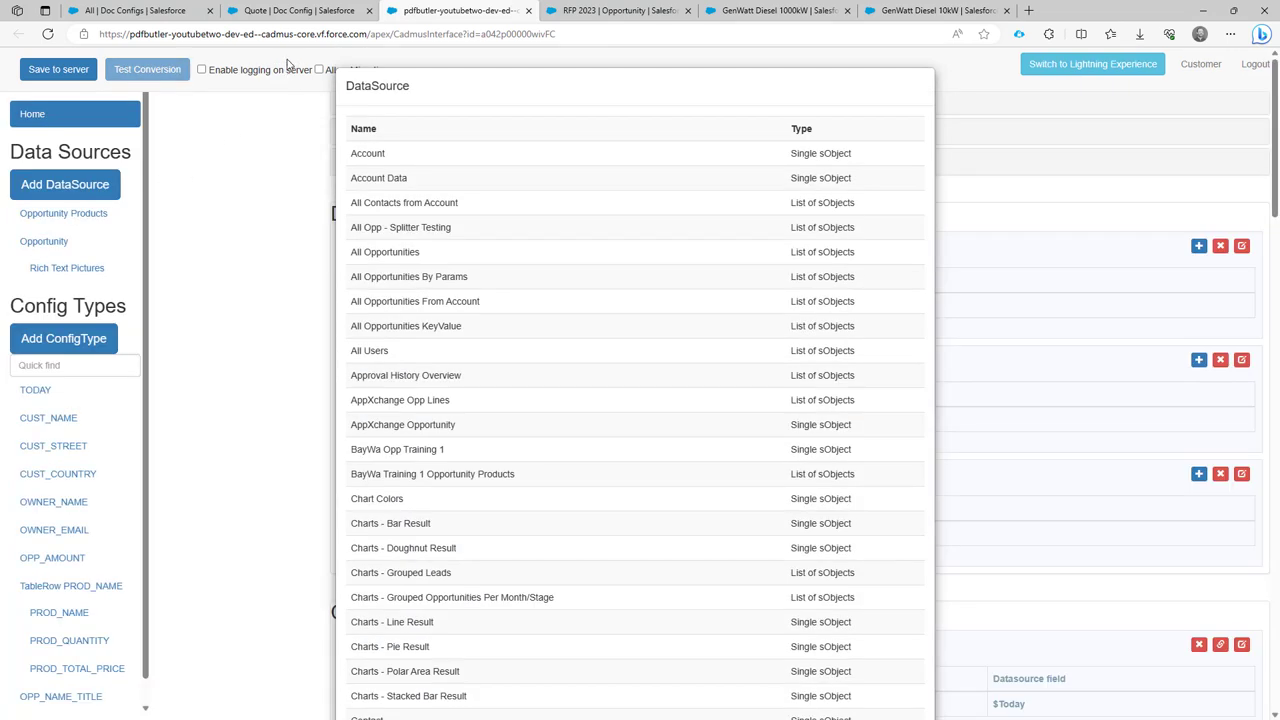
key(ctrl+f)
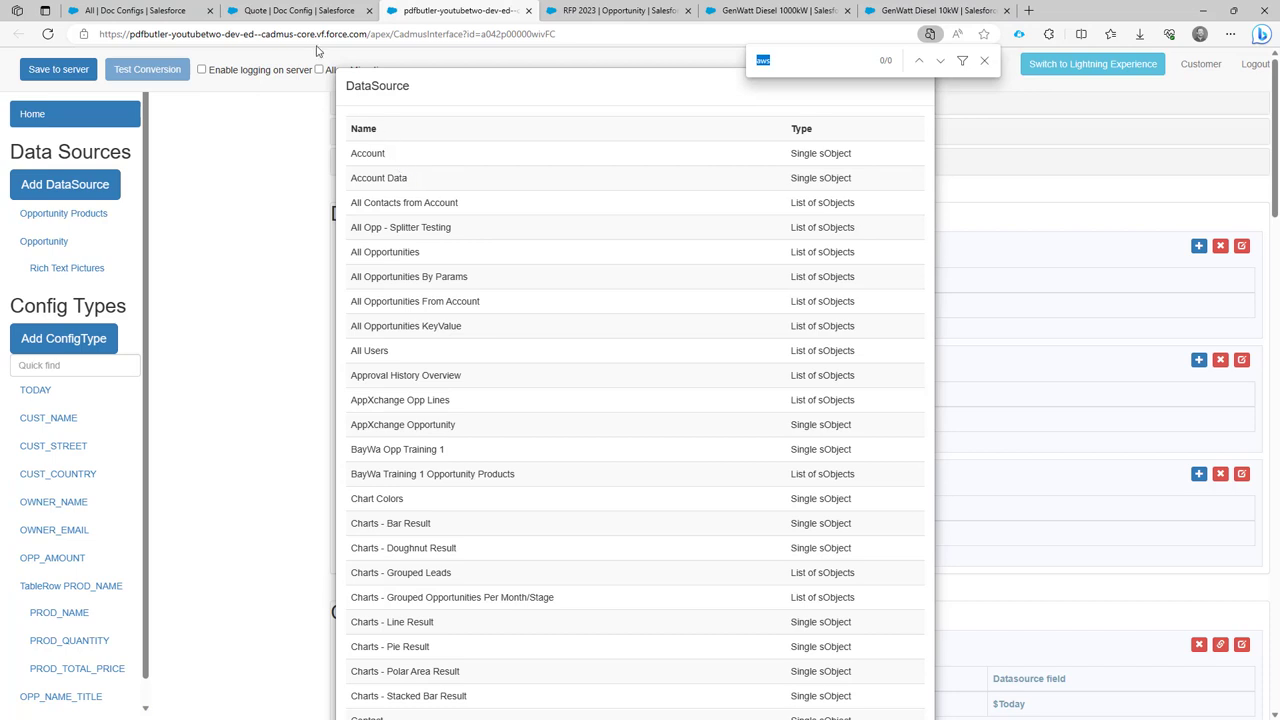
click(300, 11)
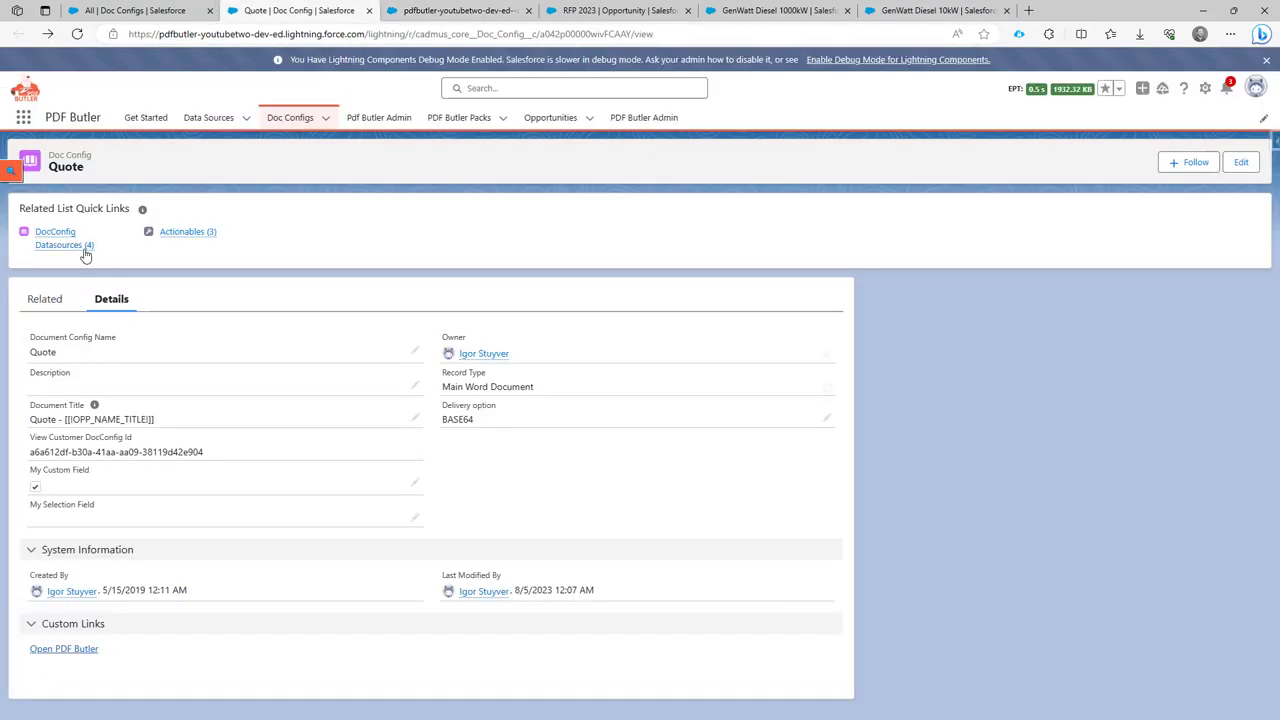
mouse_move(82, 252)
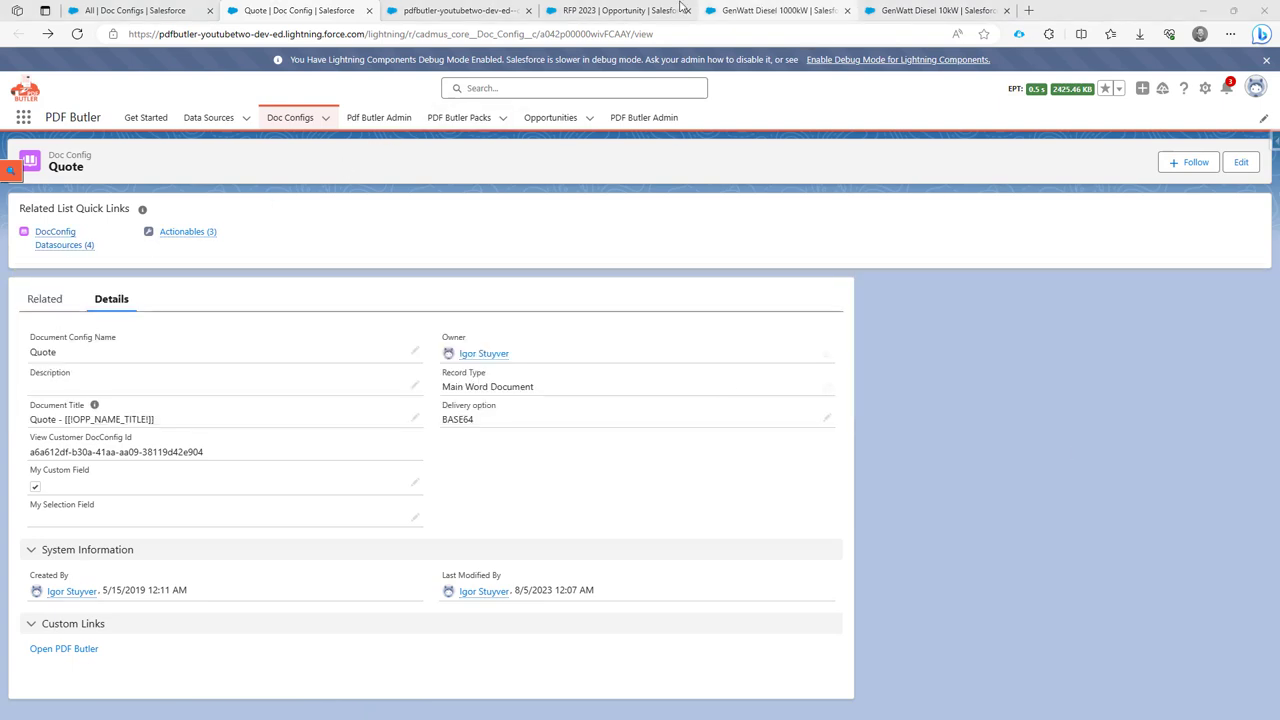
click(466, 12)
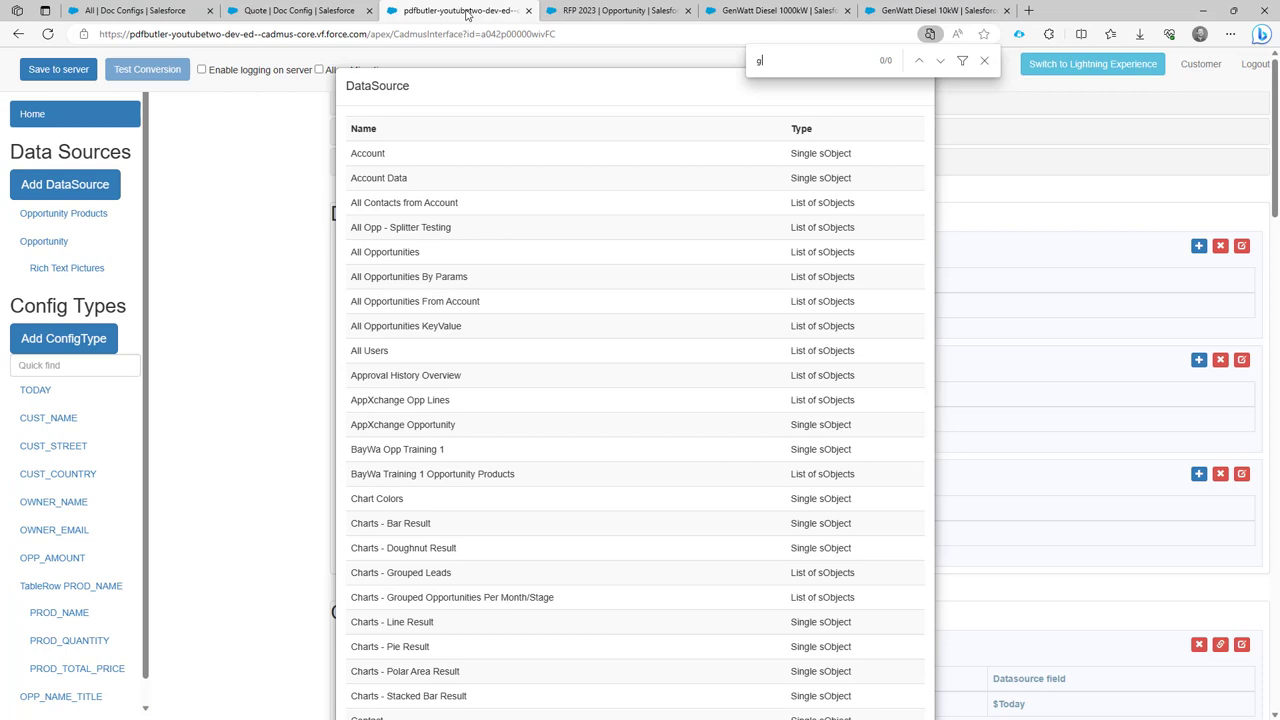
text(get produ)
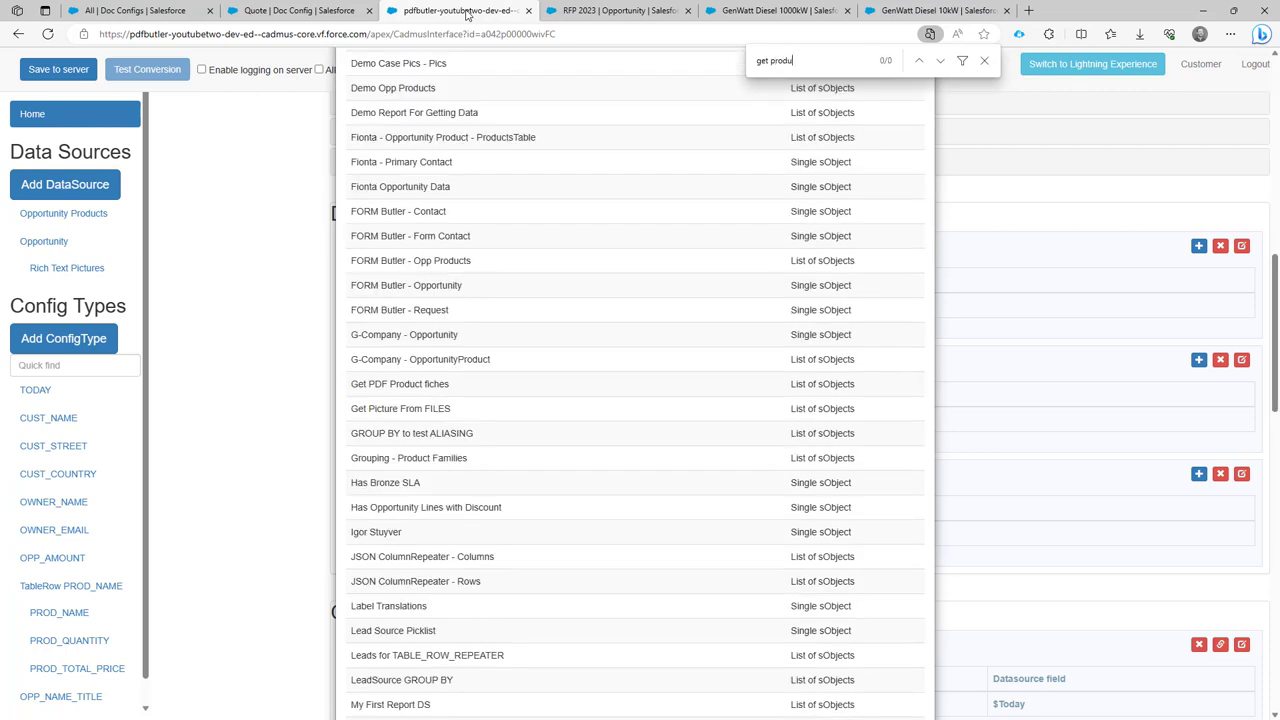
key(BackSpace)
key(BackSpace)
key(BackSpace)
key(BackSpace)
text(pdf)
click(372, 388)
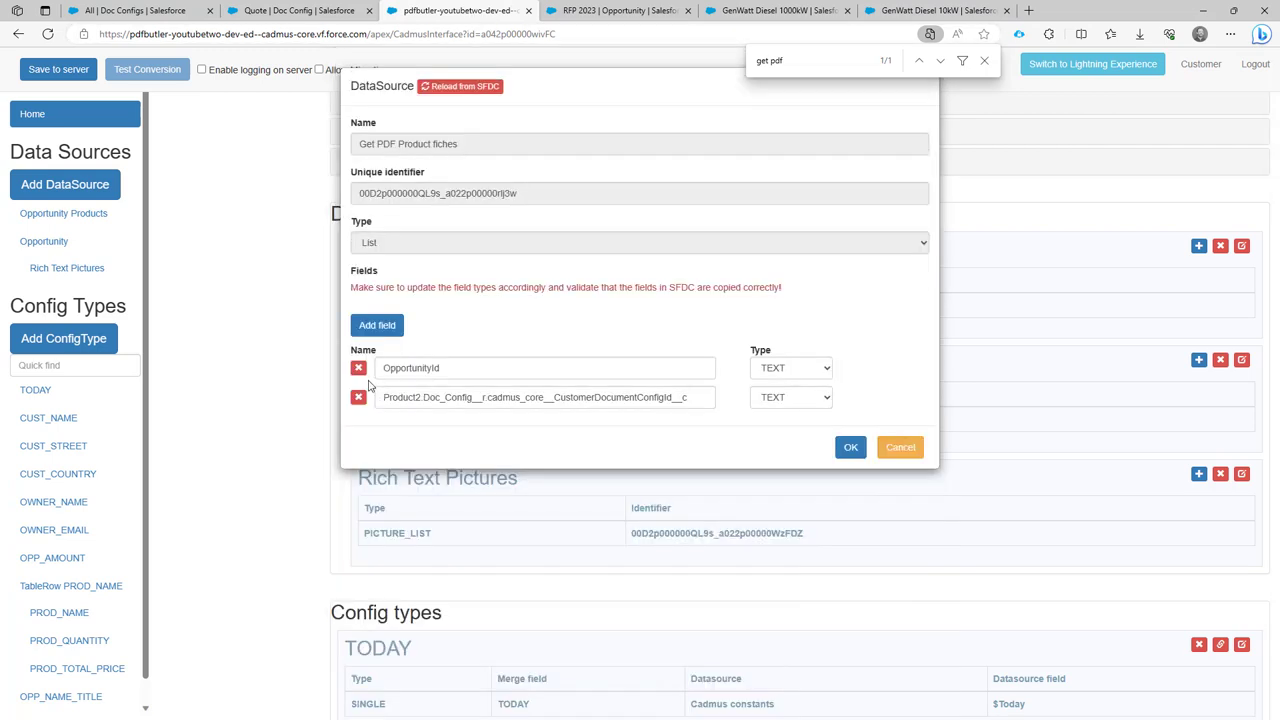
click(850, 447)
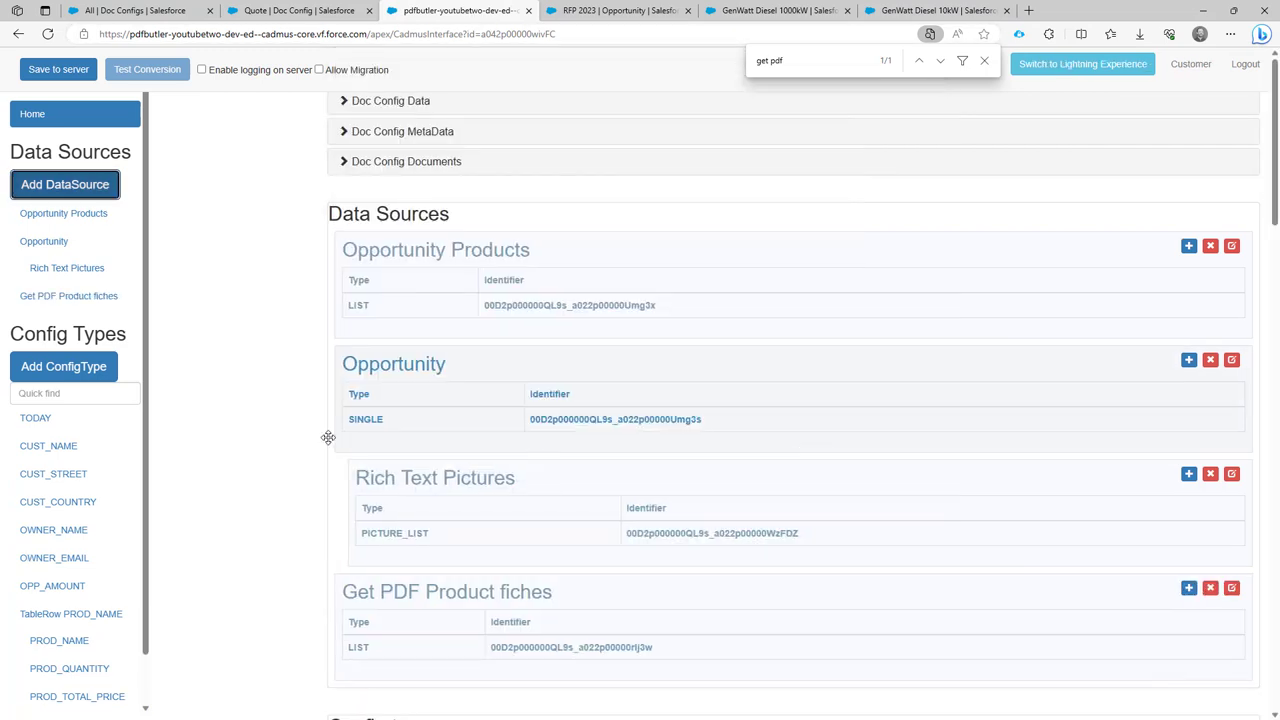
- Start a new config type named "Product Fiches" and set its type to ADDITIONAL_DOCS
click(30, 370)
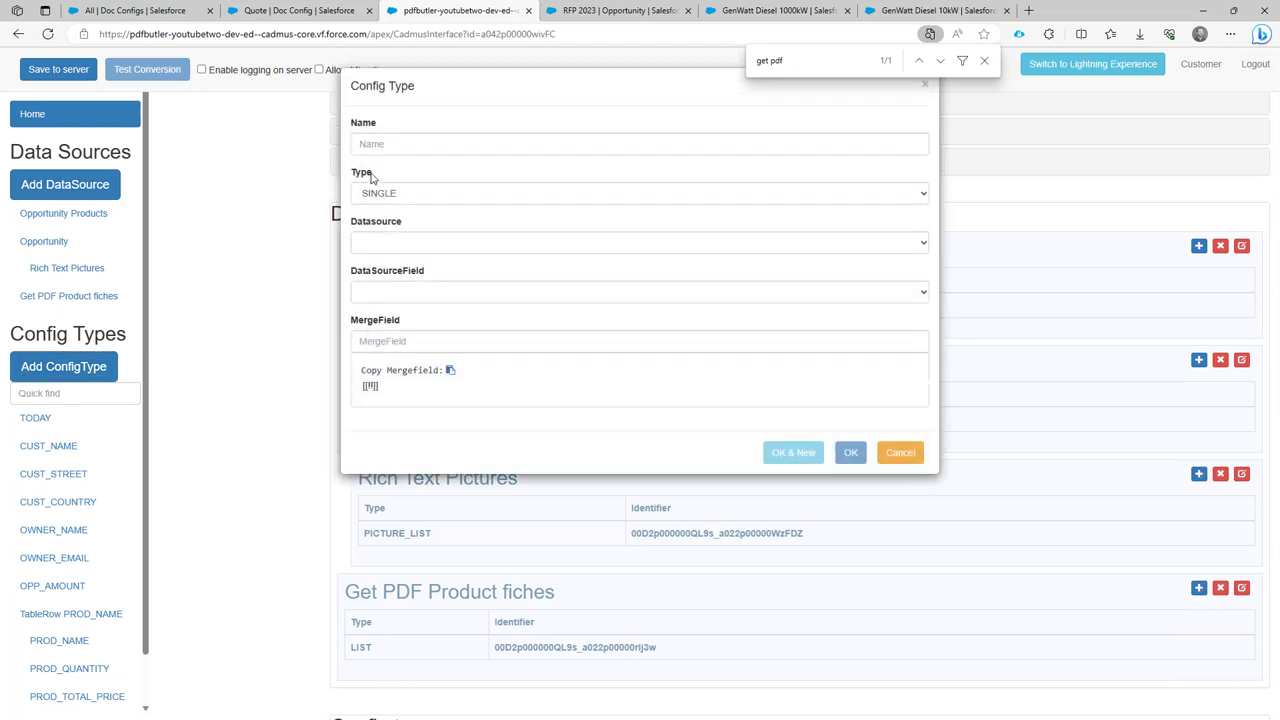
click(399, 146)
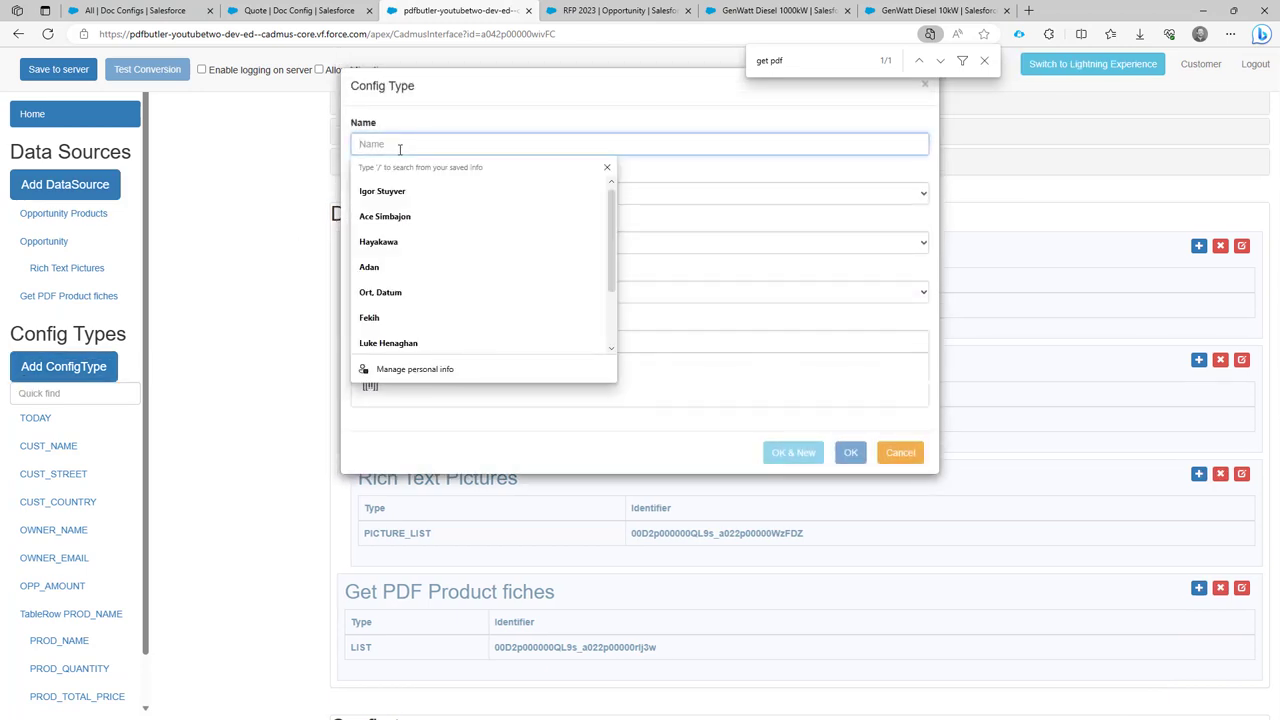
text(Product Fiches)
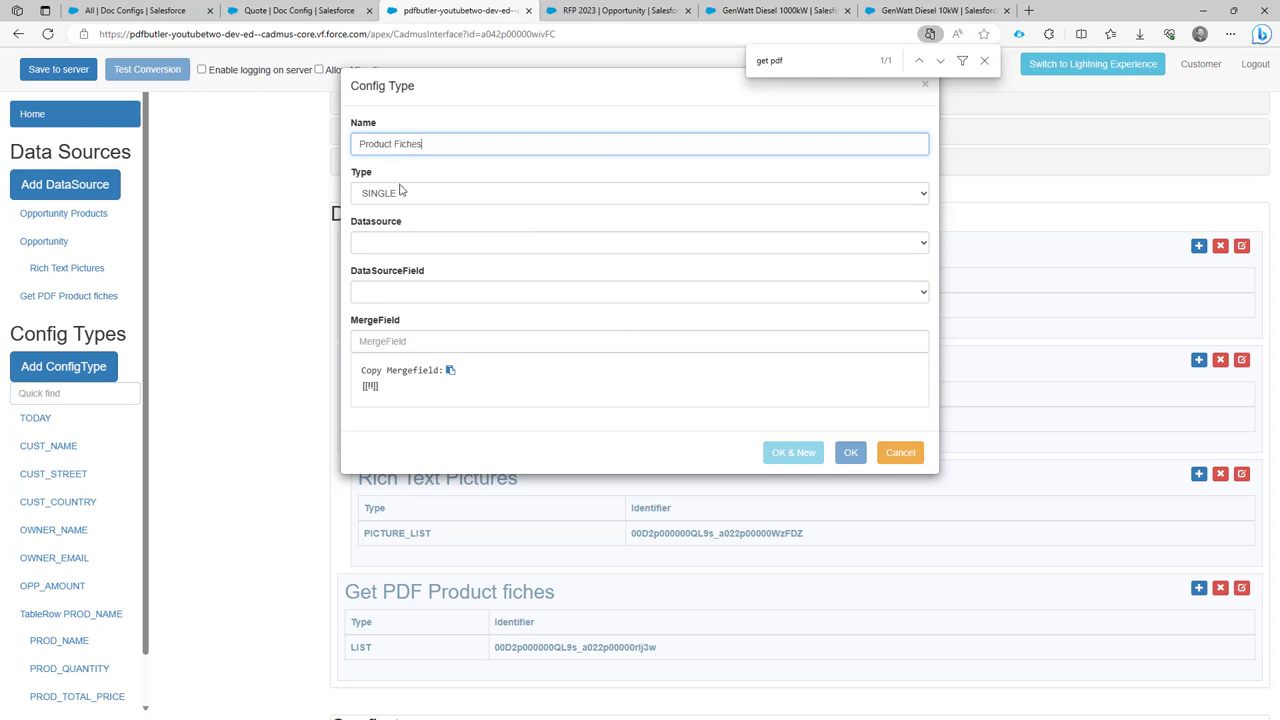
click(400, 192)
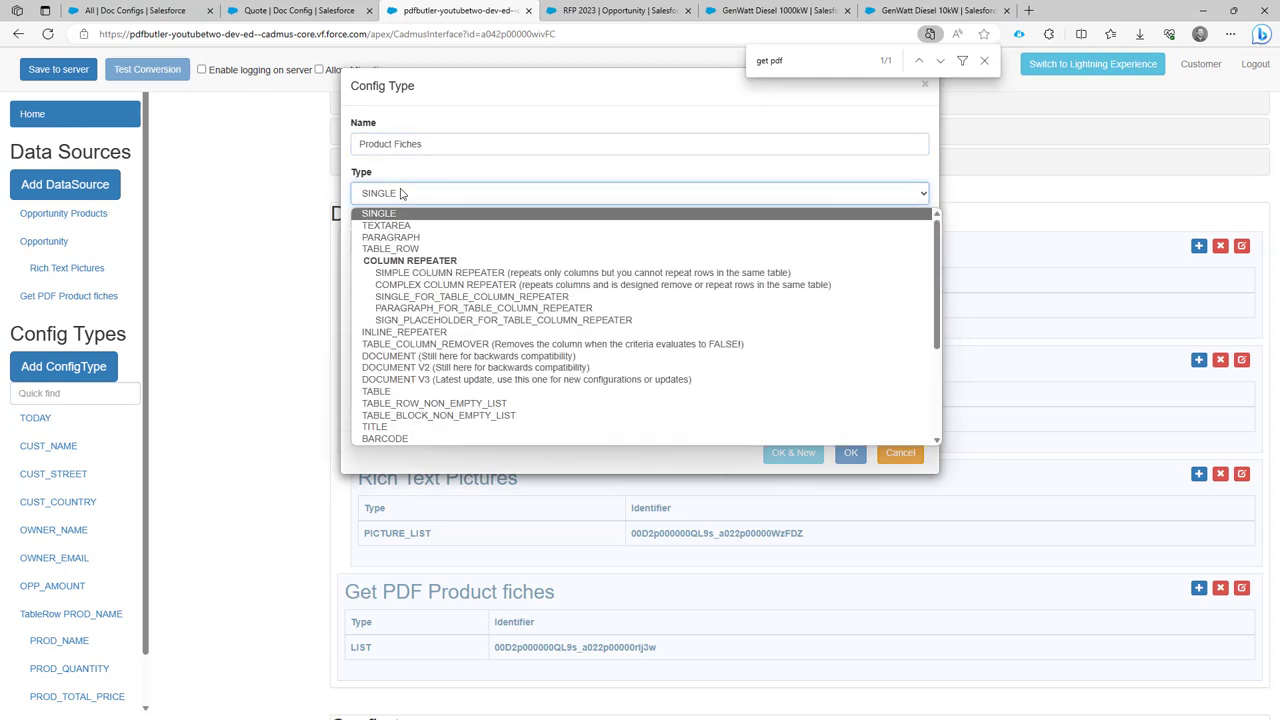
scroll(440, 330, down, 5)
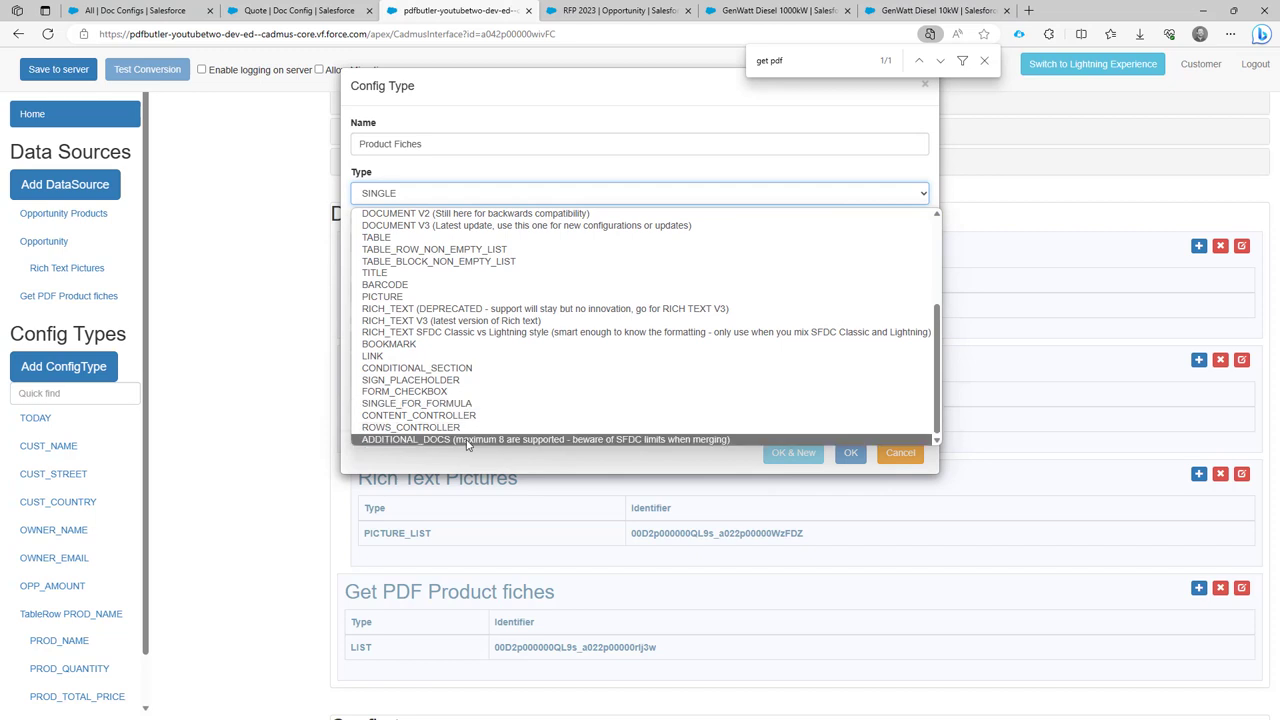
click(464, 439)
- Set the config type's data source to Get PDF Product fiches and its field to Product2.Doc_Config__r.cadmus_core__CustomerDocumentConfigId__c, and confirm it
click(407, 250)
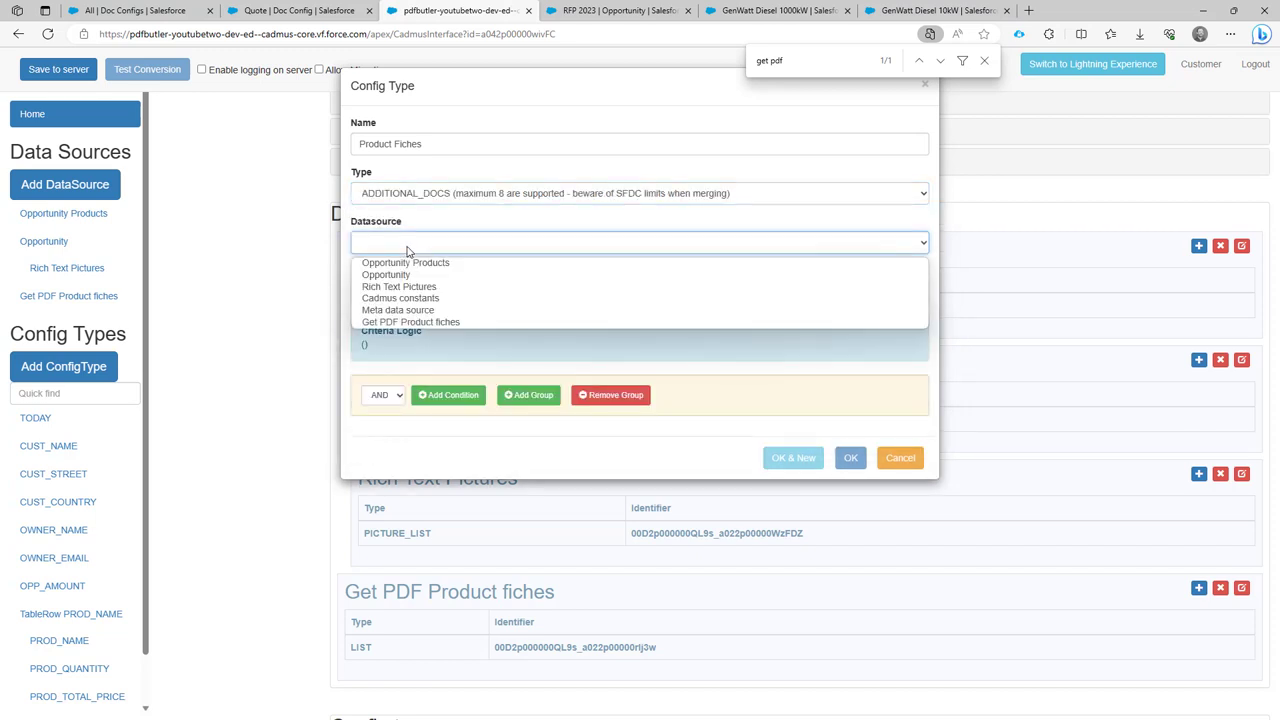
click(434, 318)
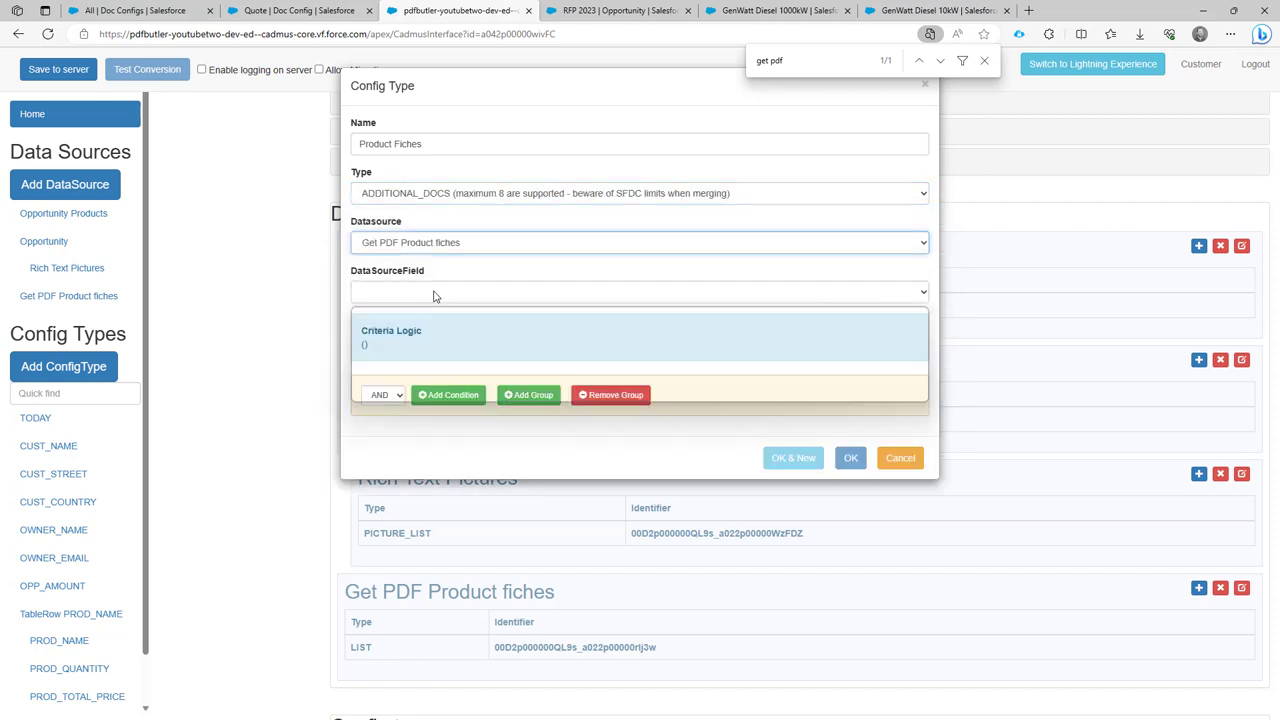
click(434, 292)
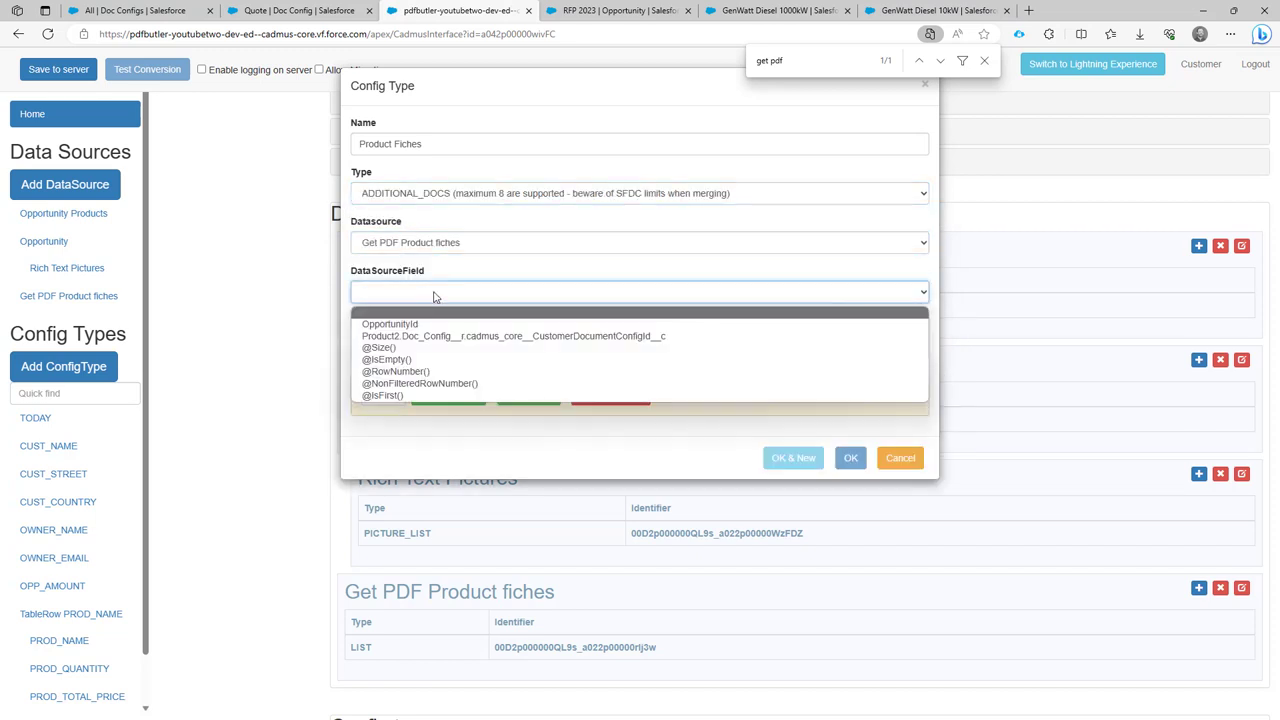
click(467, 338)
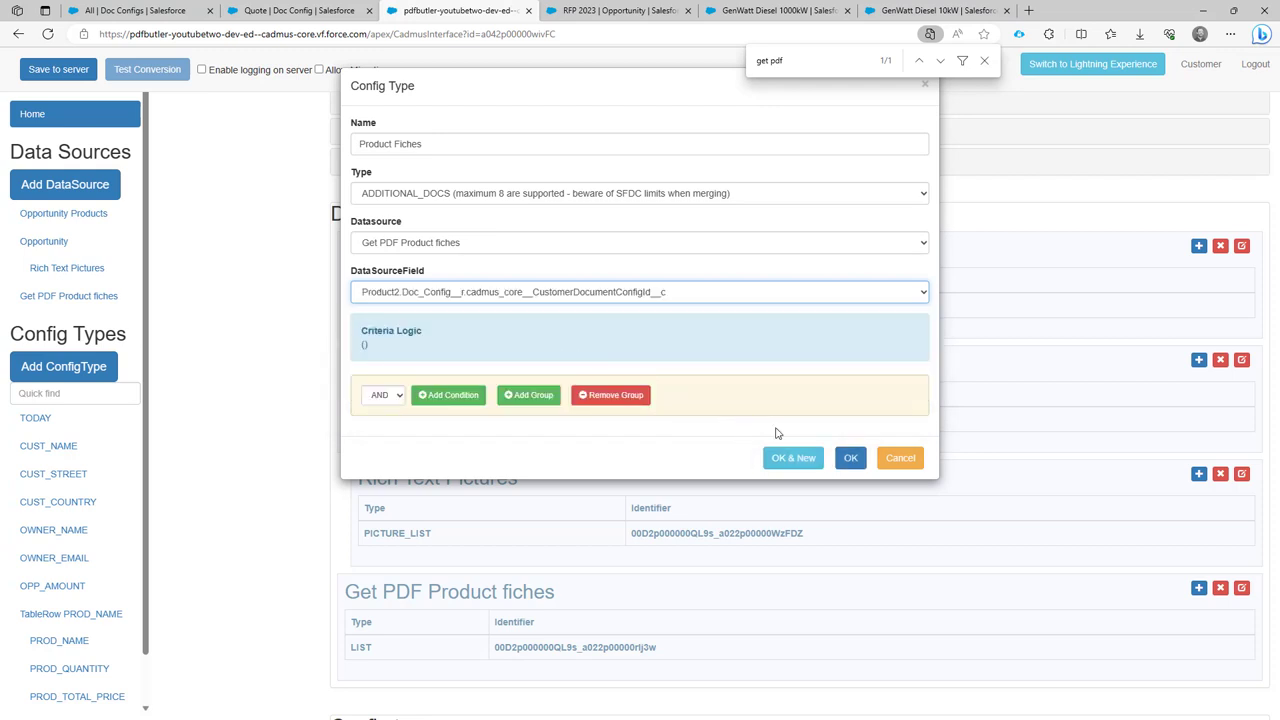
click(849, 457)
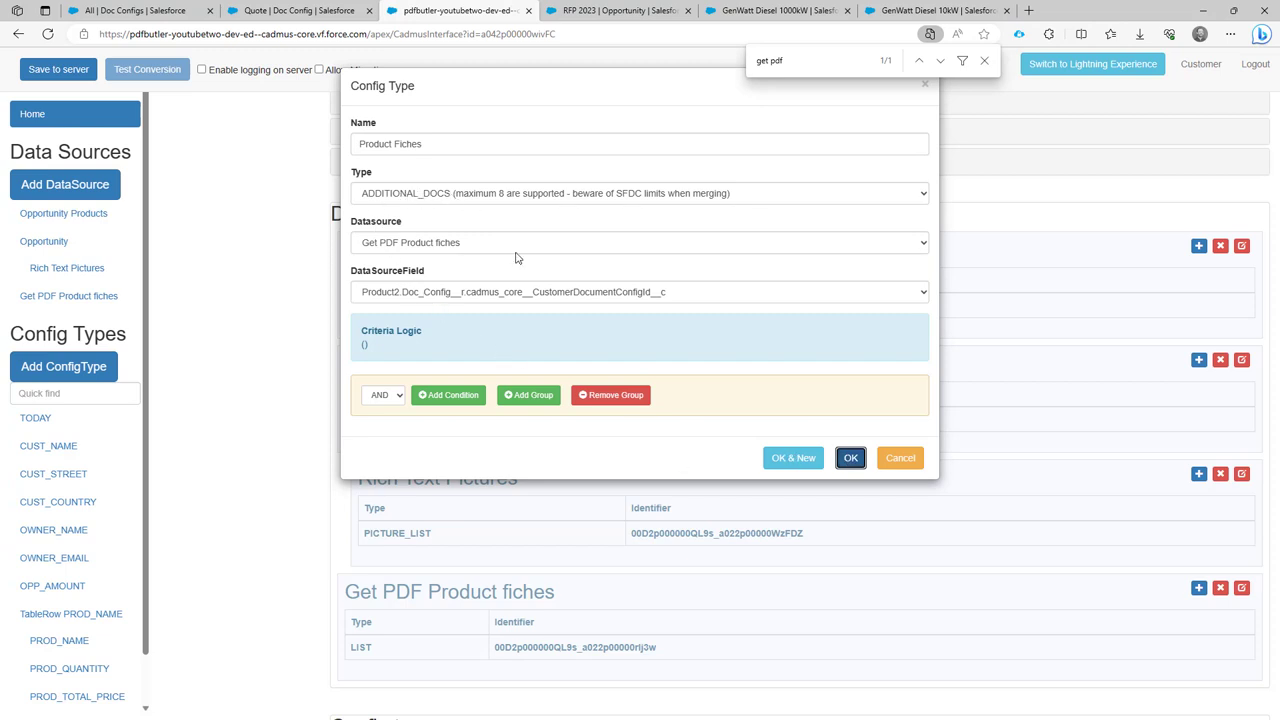
click(850, 457)
- Save the Quote configuration to the server and switch to the RFP 2023 opportunity
click(51, 71)
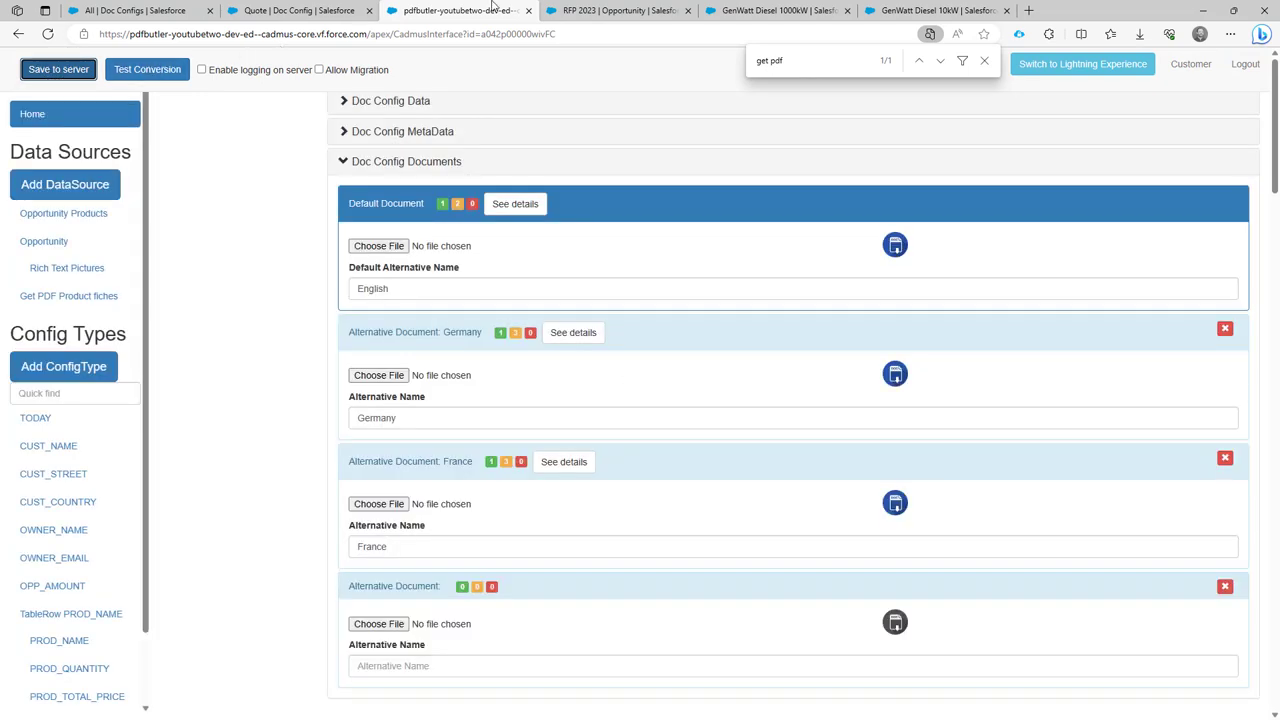
click(612, 10)
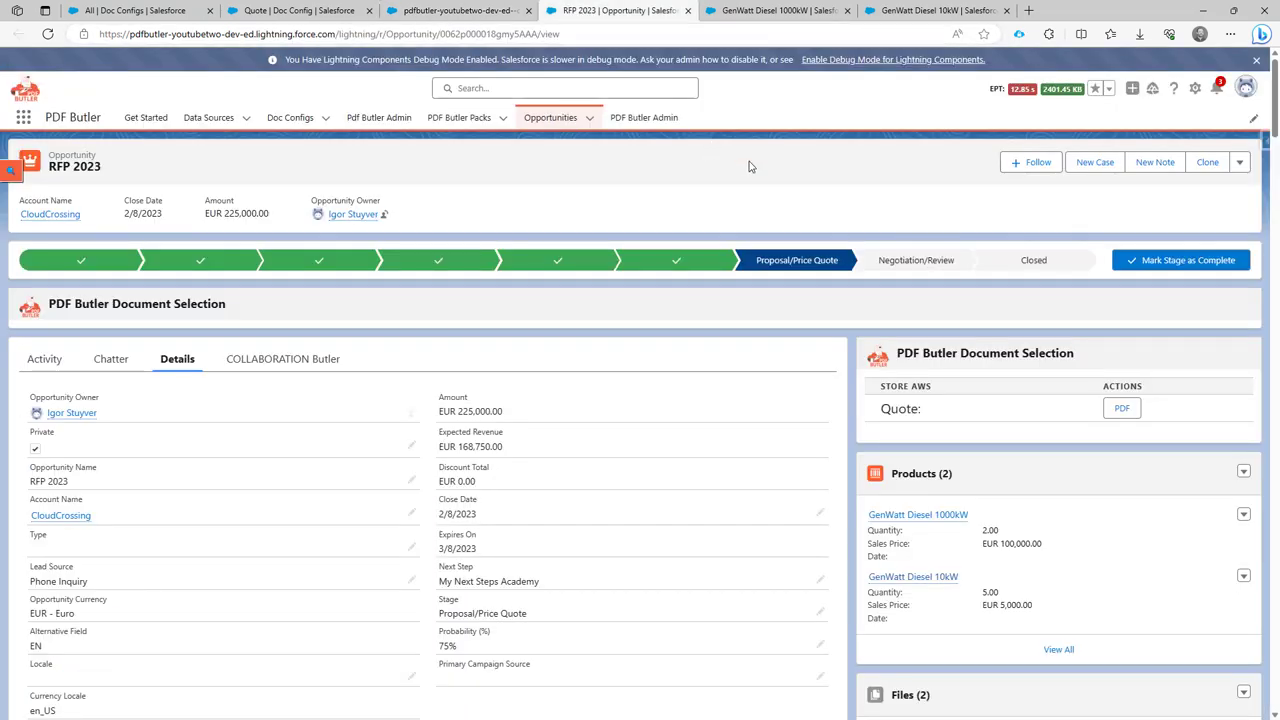
- Search the opportunity page for "quote" and generate the plain Quote template as a PDF
key(ctrl+f)
text(quote)
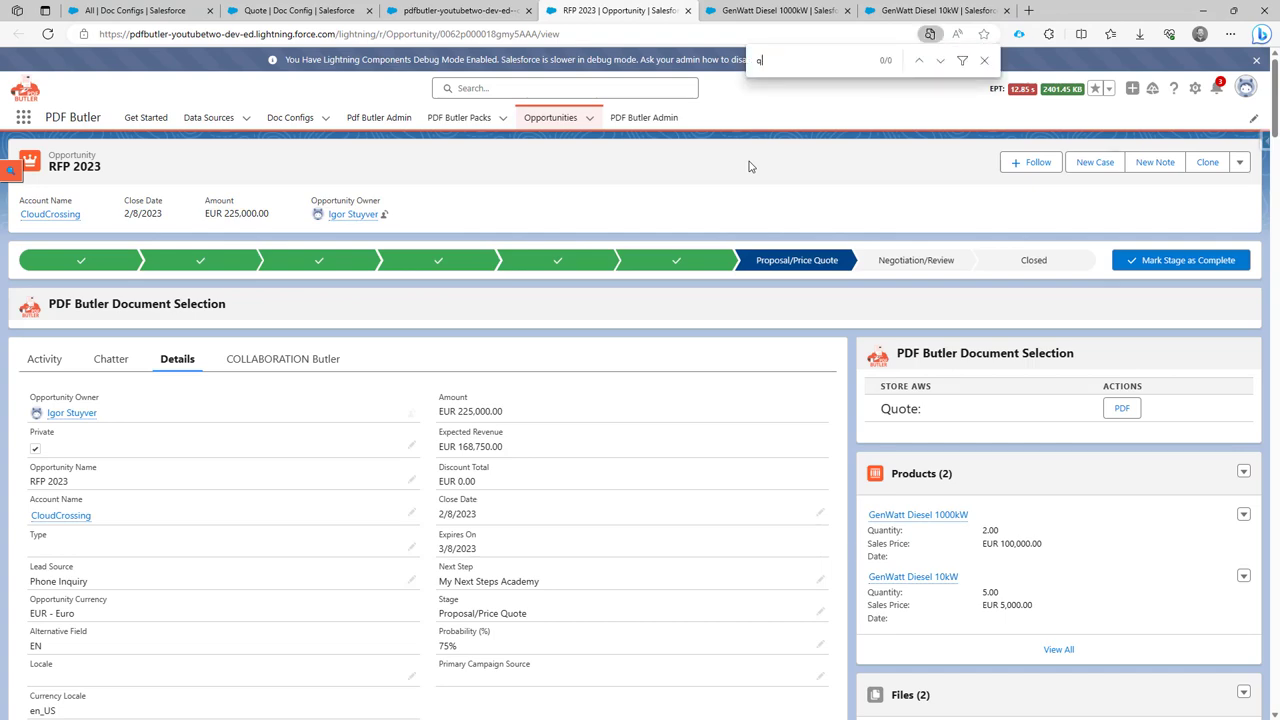
key(Return)
key(Return)
key(Return)
key(Return)
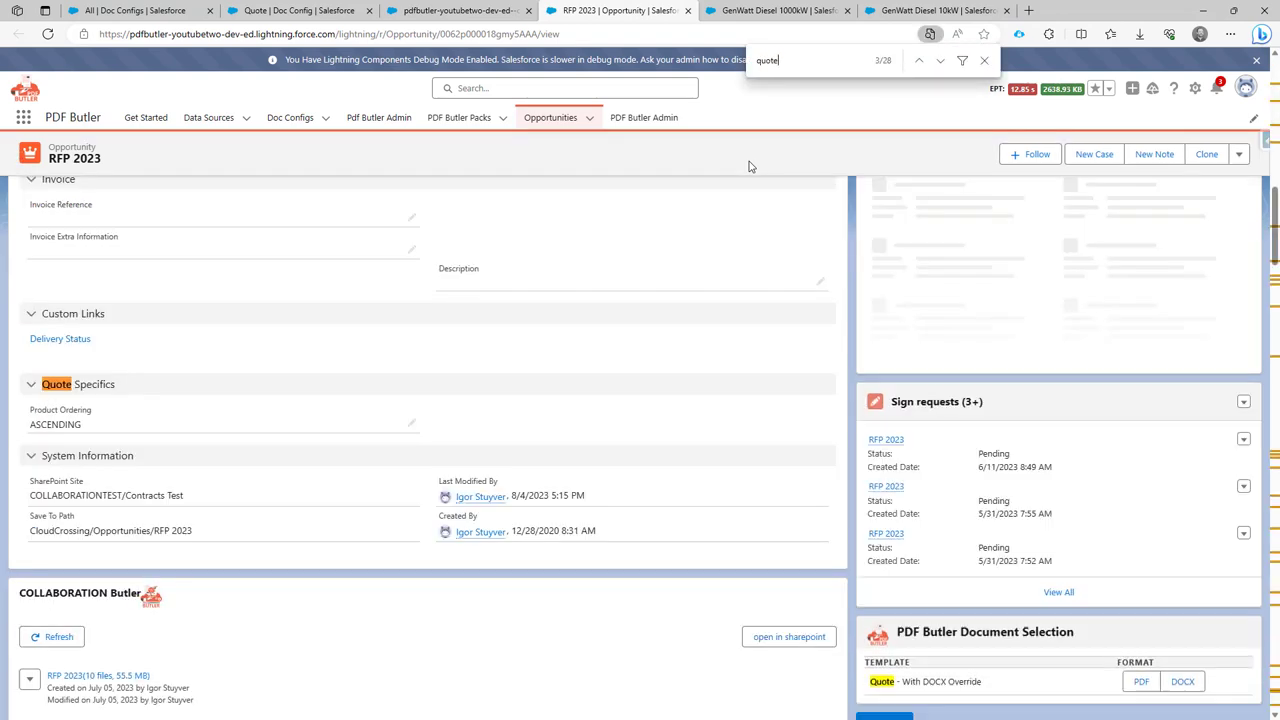
key(Return)
key(Return)
key(Return)
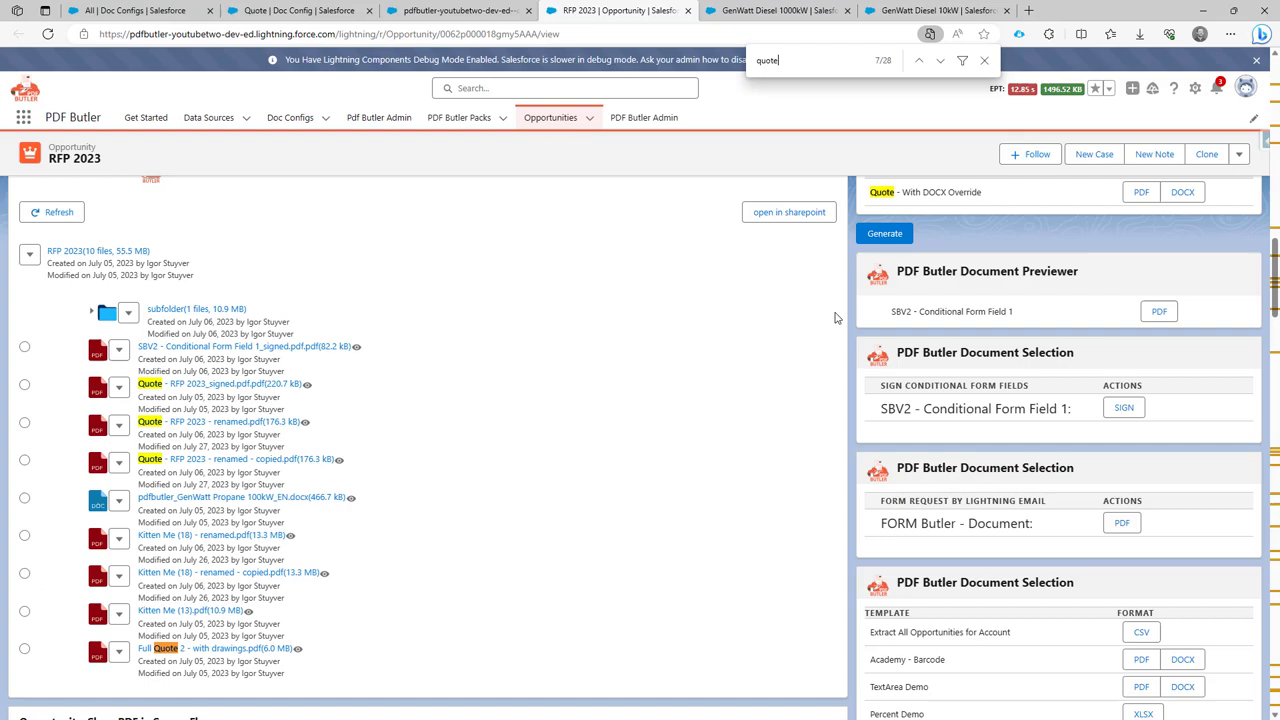
scroll(839, 330, down, 15)
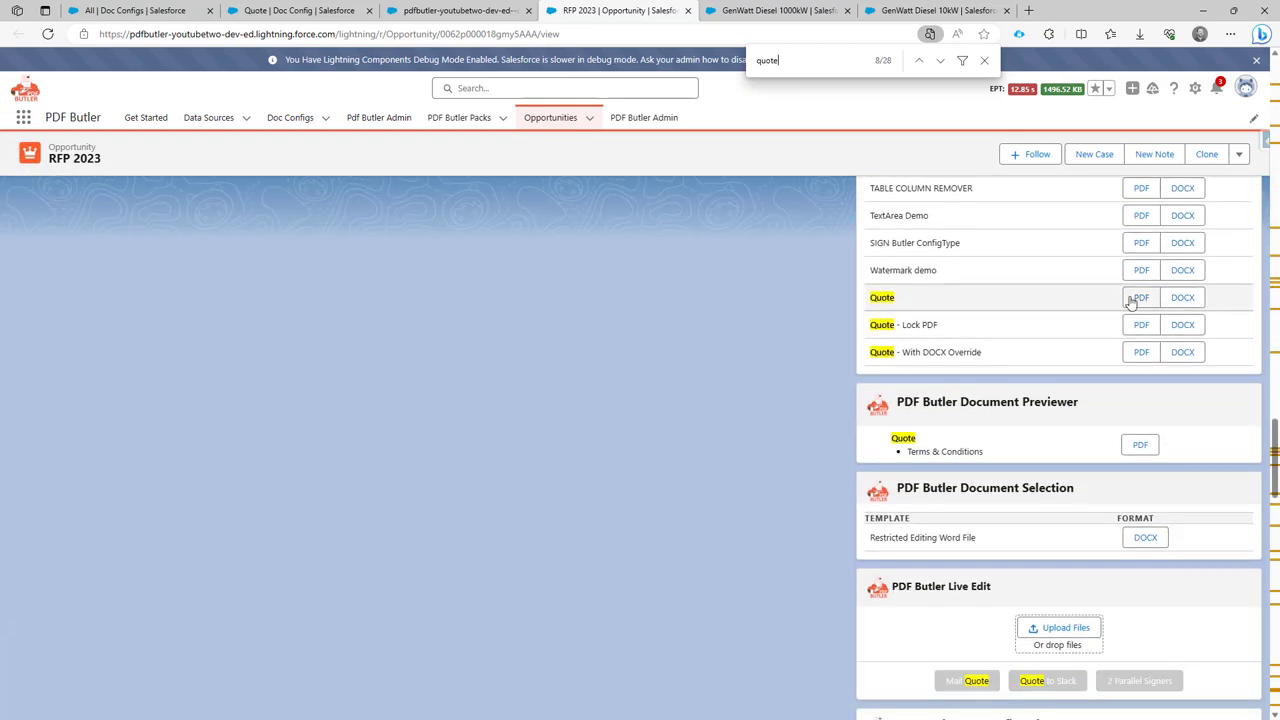
click(1138, 298)
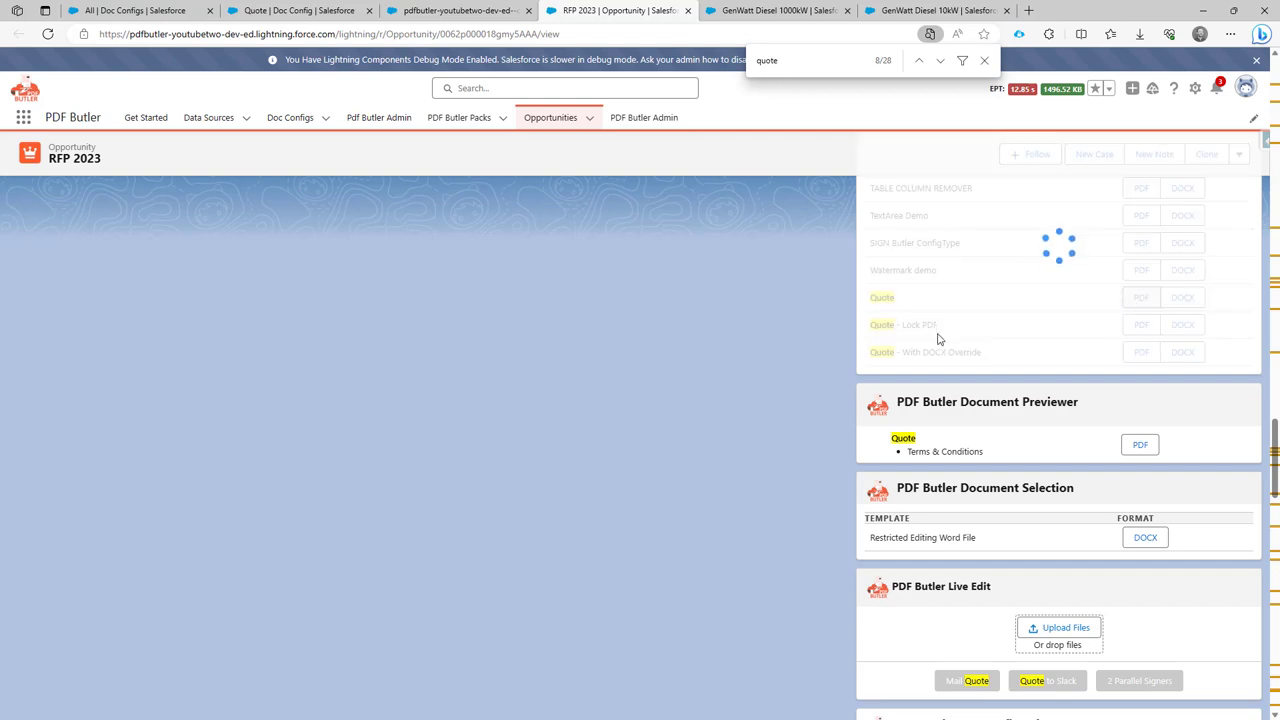
- Examine the quote page and the appended product sheets in the document preview, and return to the Quote configuration
scroll(810, 350, down, 2)
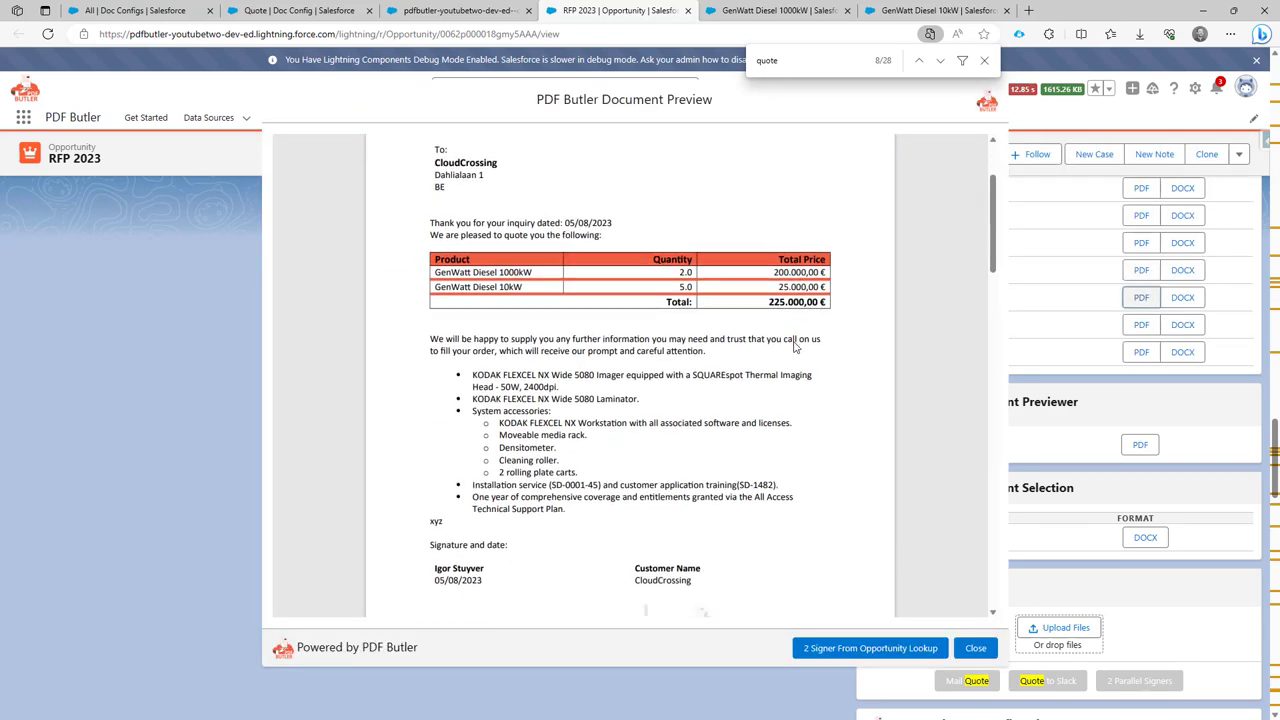
scroll(533, 302, down, 1)
scroll(533, 302, down, 5)
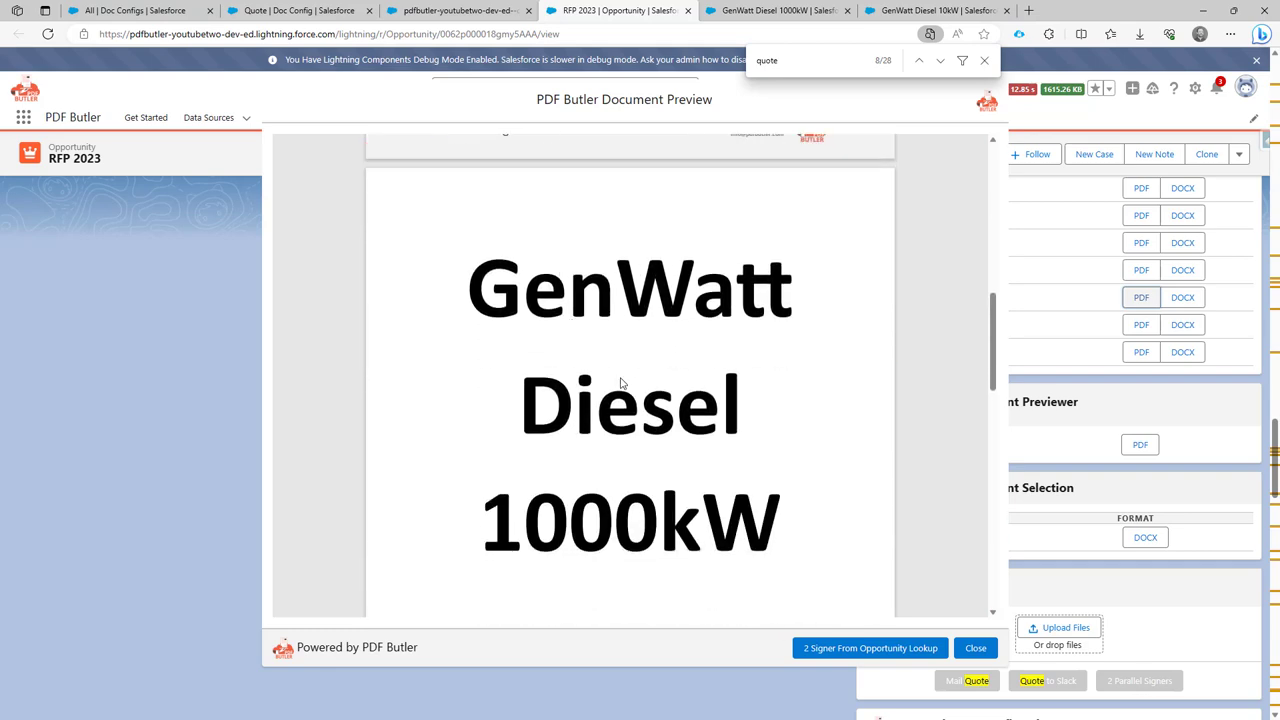
scroll(648, 385, down, 5)
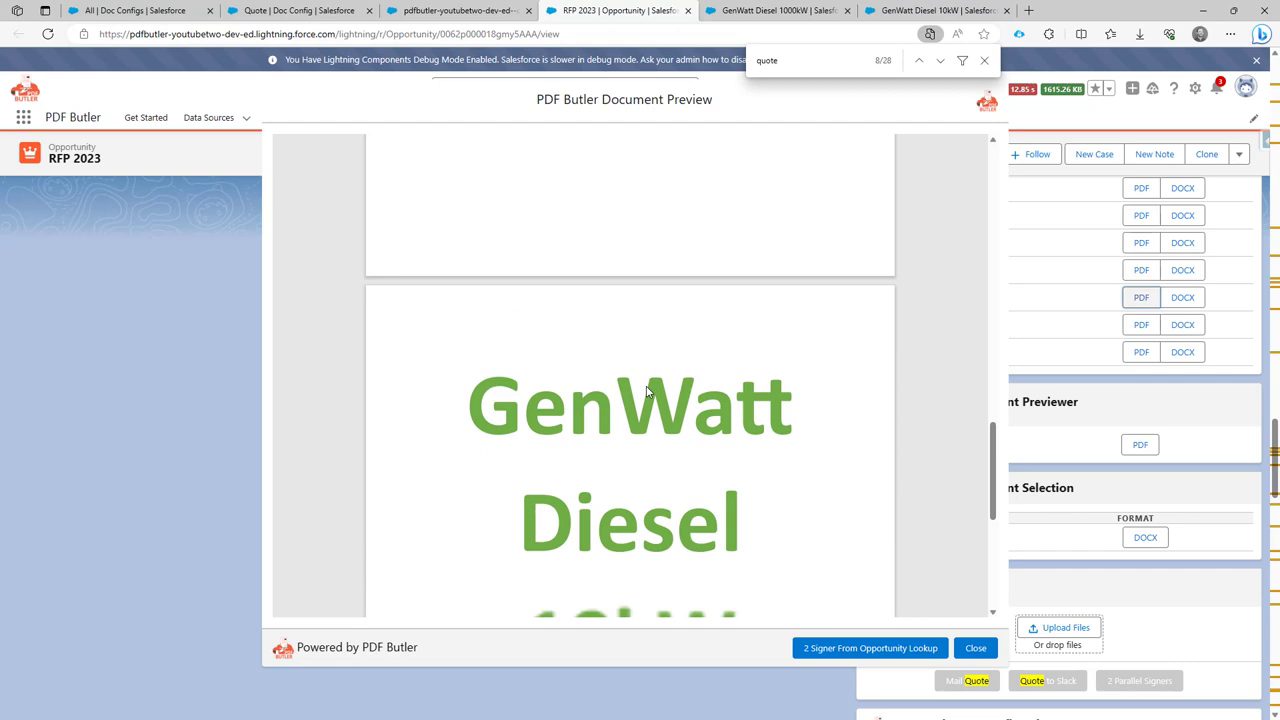
scroll(650, 391, down, 3)
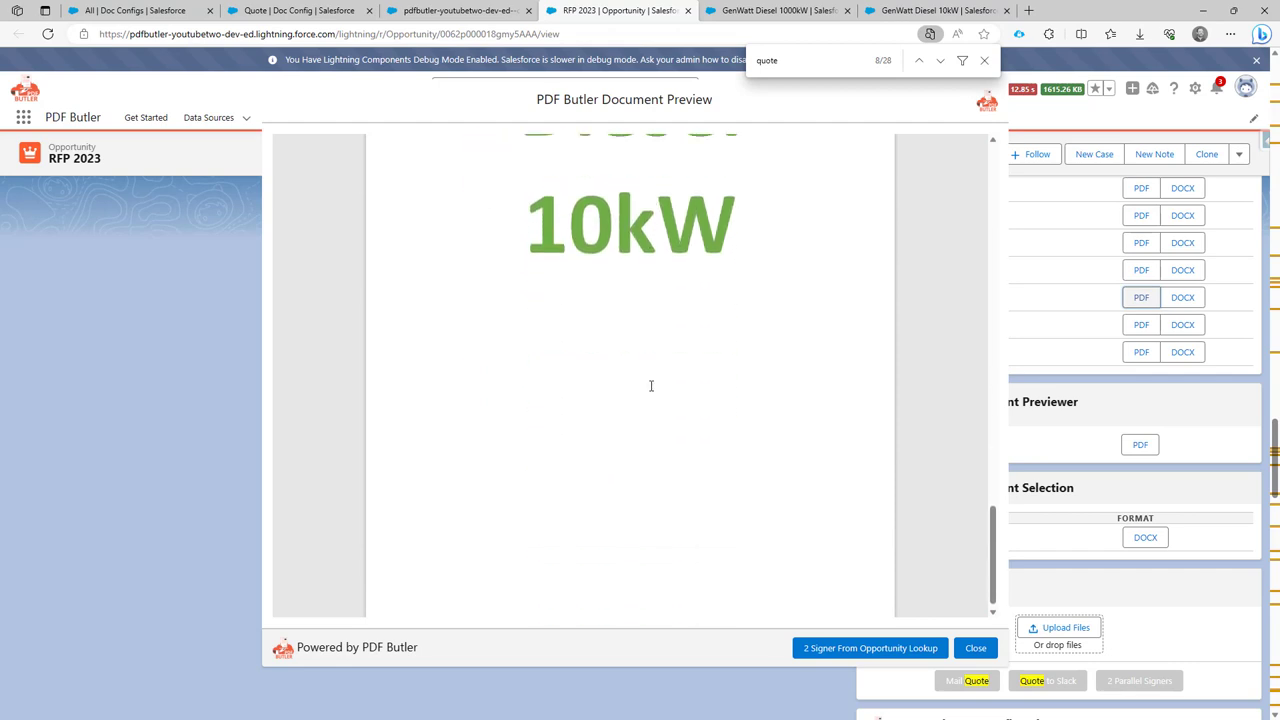
scroll(648, 389, up, 4)
scroll(648, 388, up, 6)
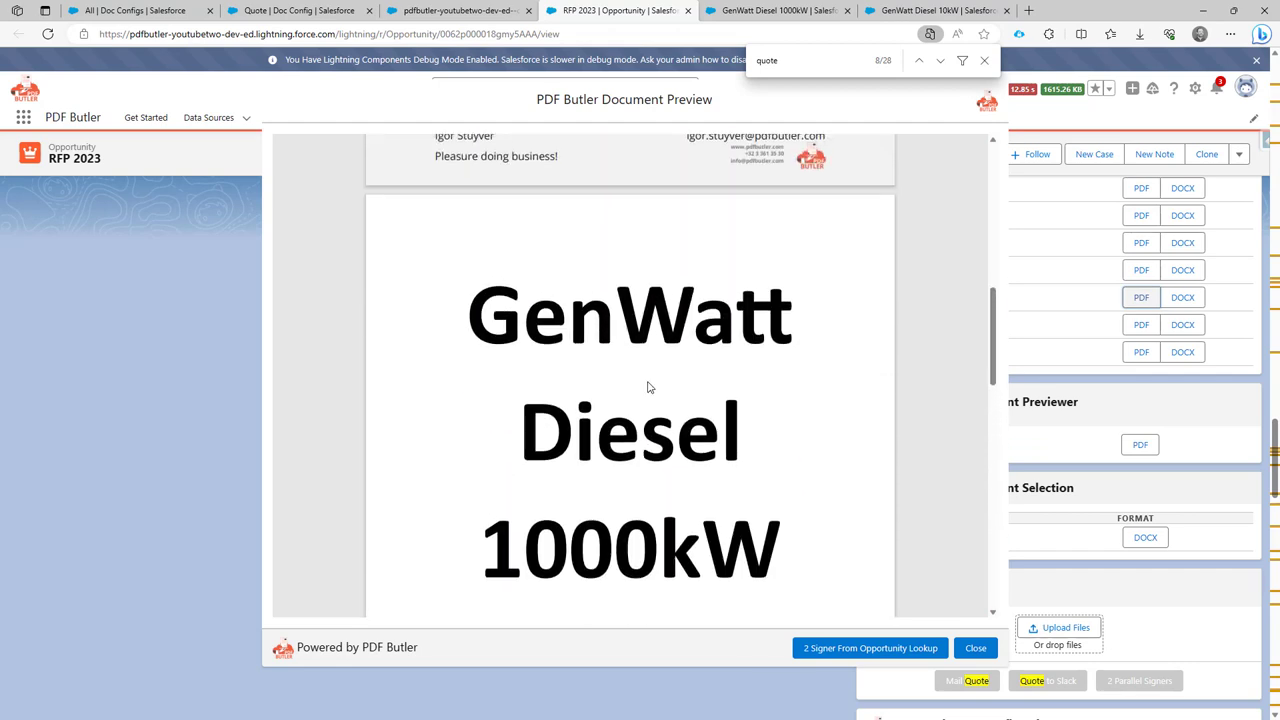
scroll(648, 388, down, 2)
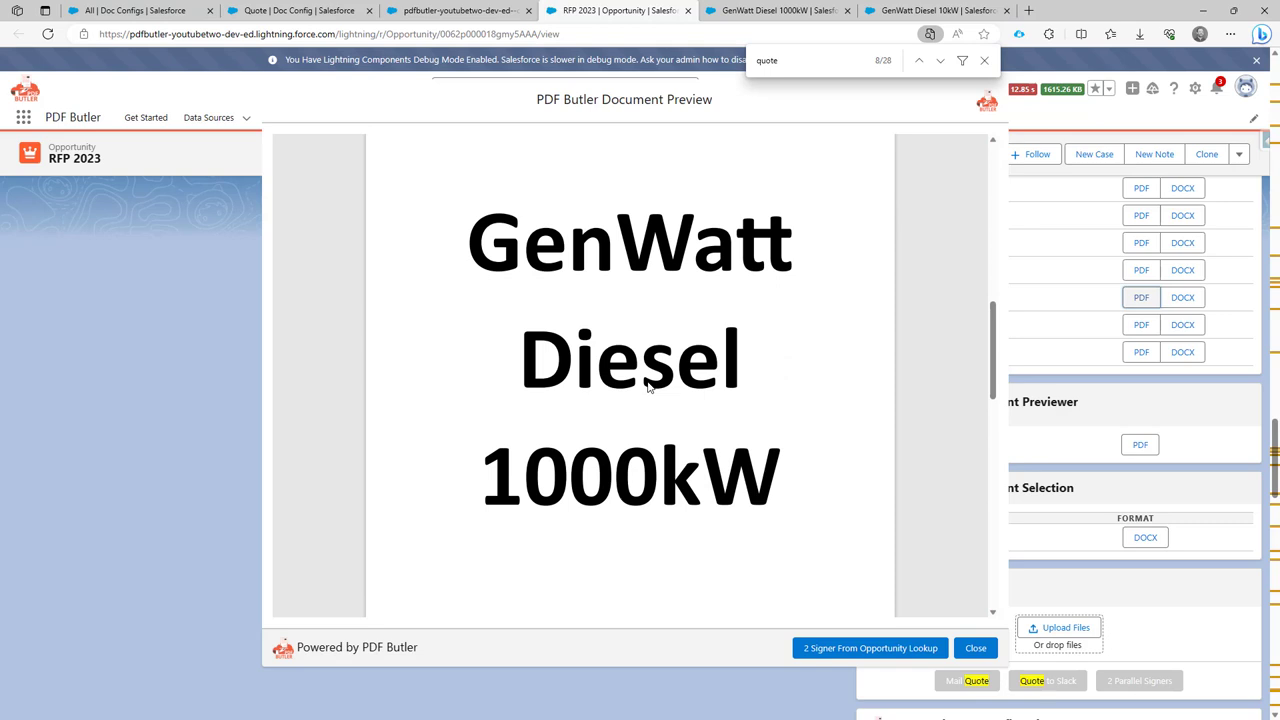
scroll(648, 388, up, 4)
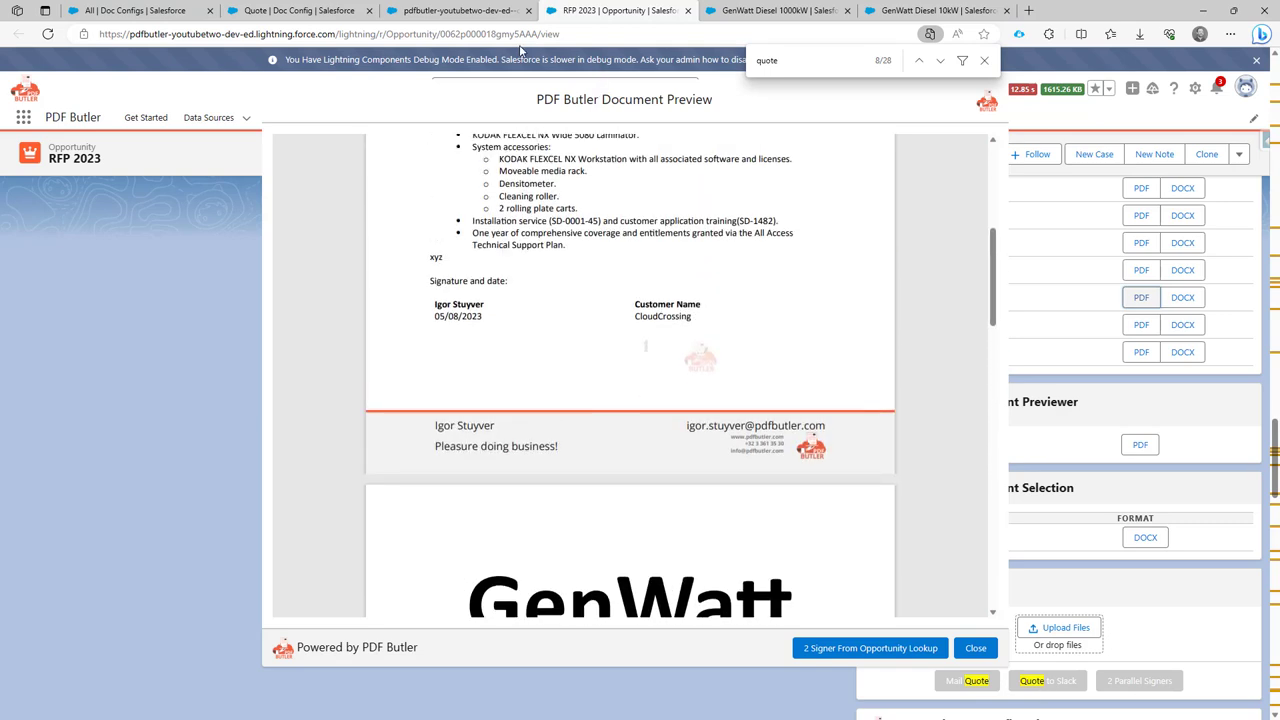
click(480, 12)
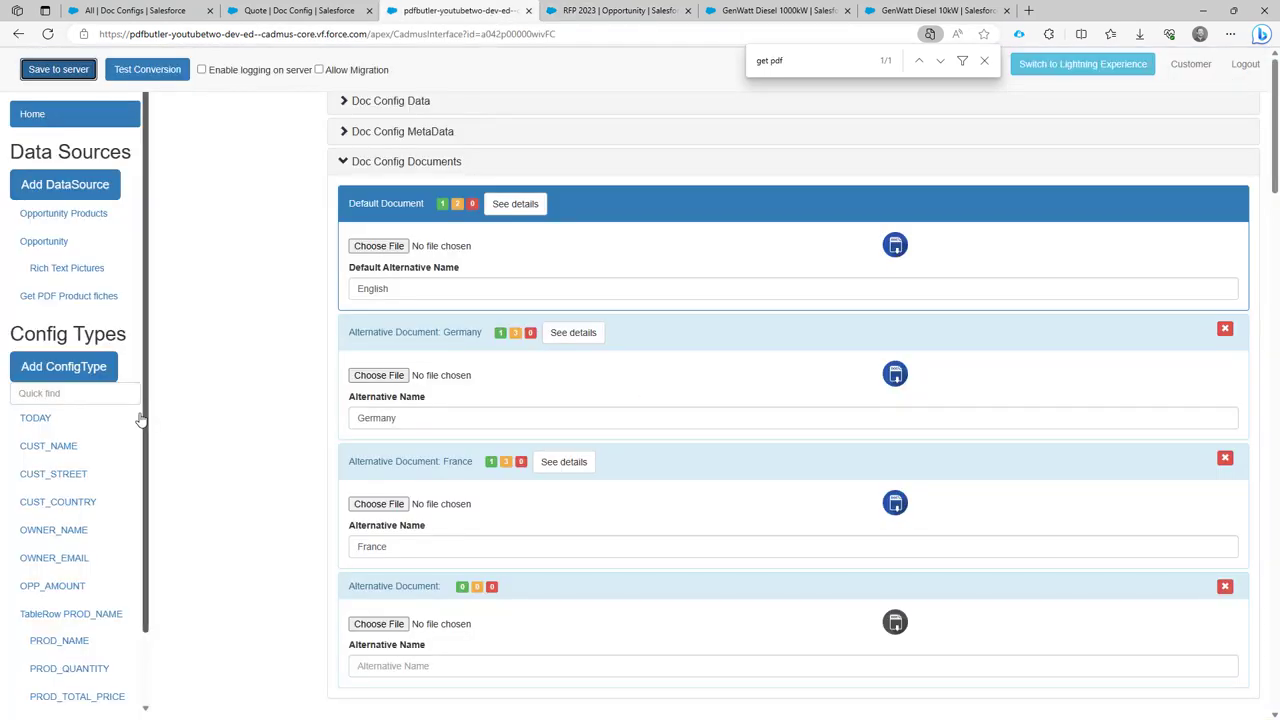